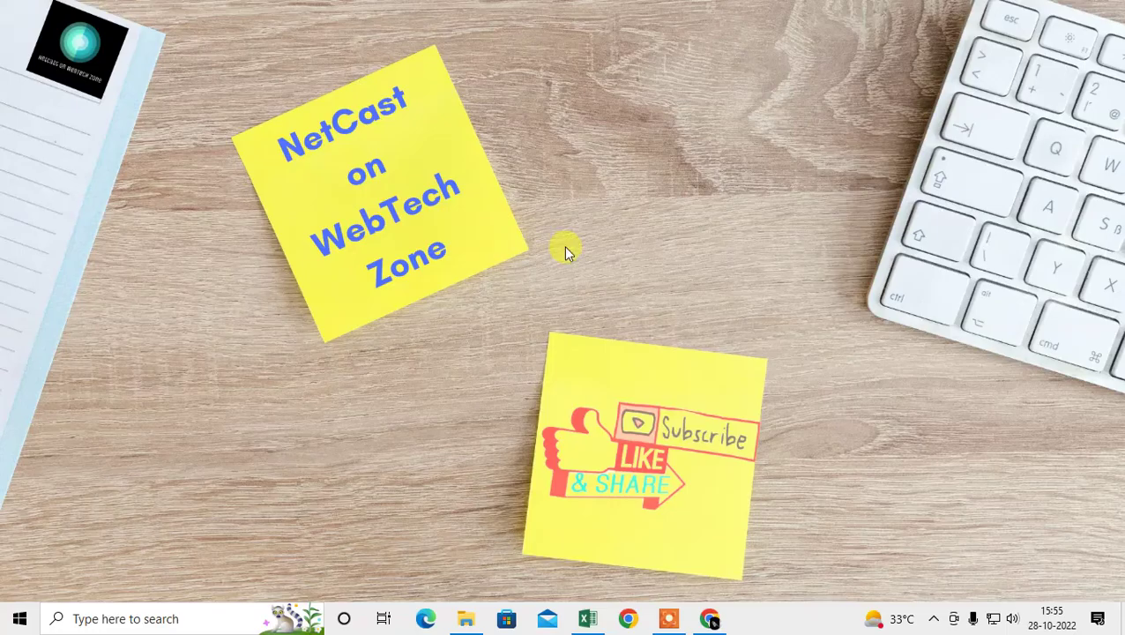
pyautogui.rightClick(566, 122)
pyautogui.click(653, 176)
# Step: Open Chrome and customize its new tab page to show My shortcuts, with Hide shortcuts turned off
pyautogui.moveTo(708, 624)
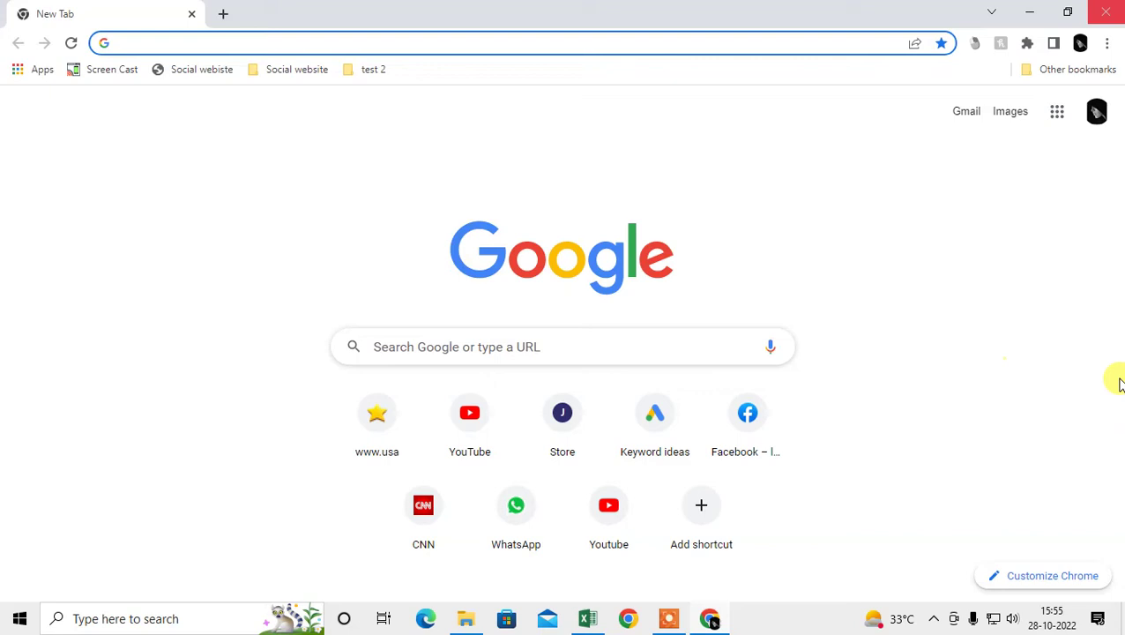
pyautogui.click(1045, 580)
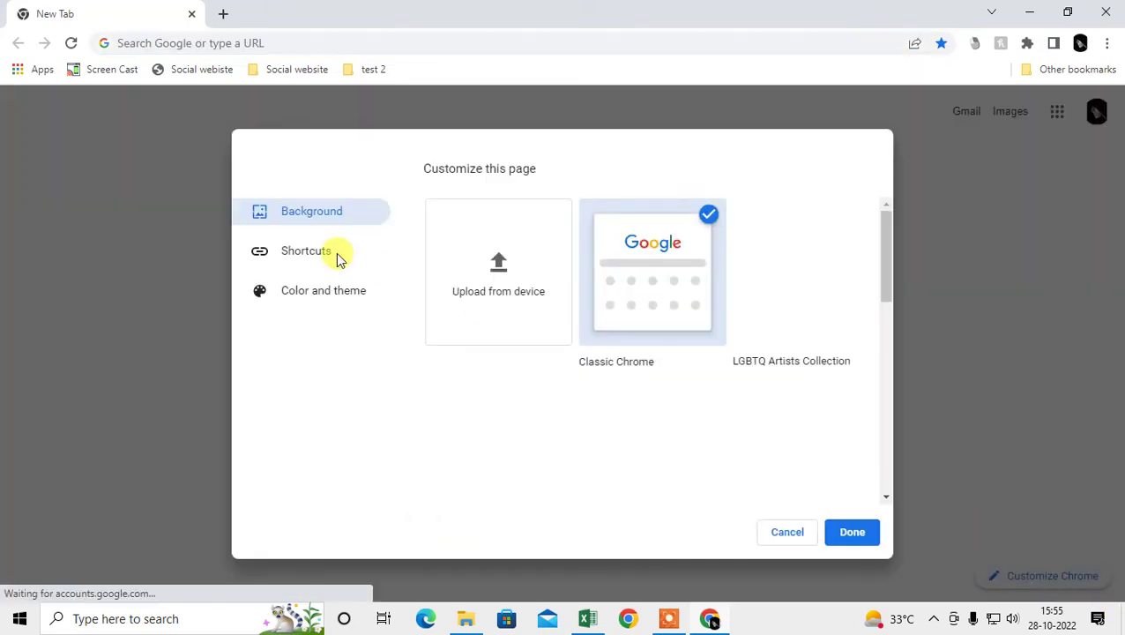
pyautogui.click(309, 252)
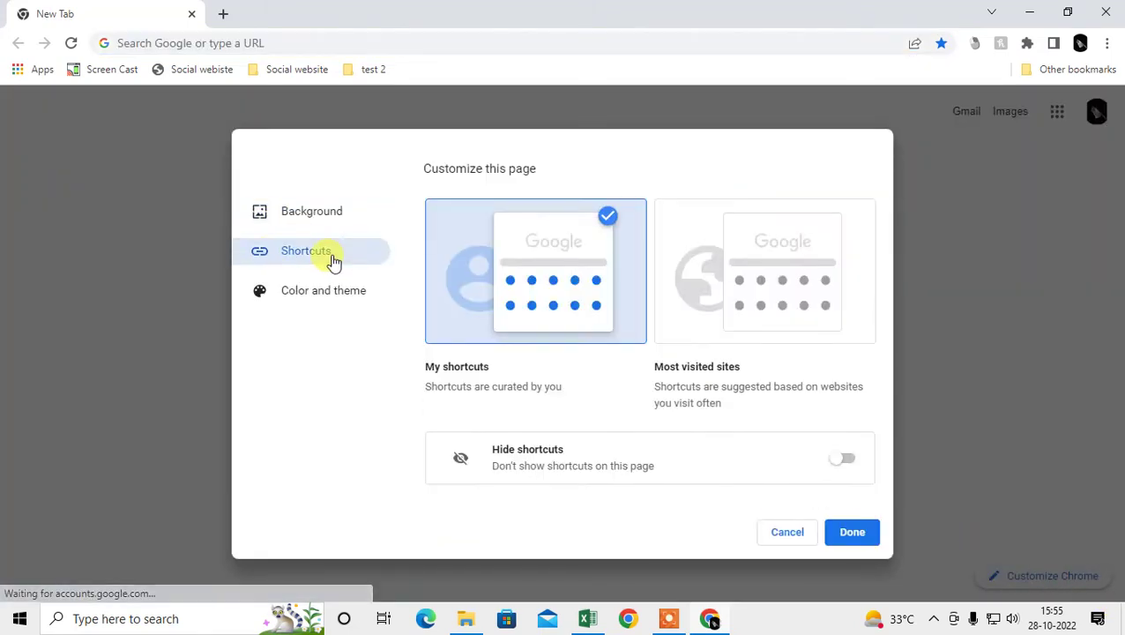
pyautogui.click(843, 461)
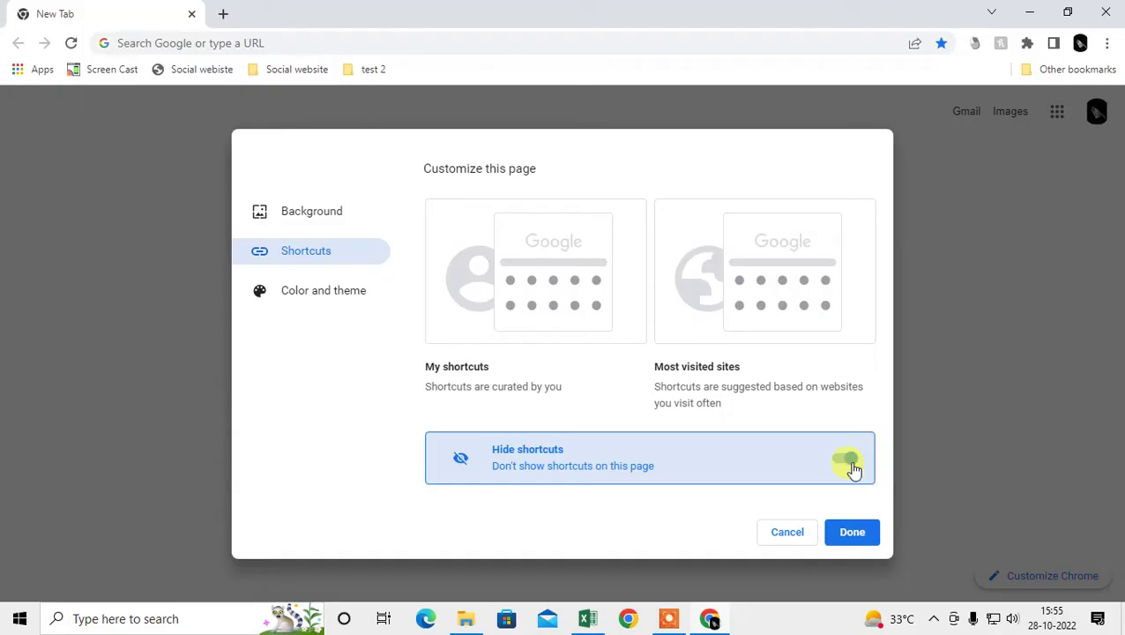
pyautogui.click(846, 460)
pyautogui.click(494, 327)
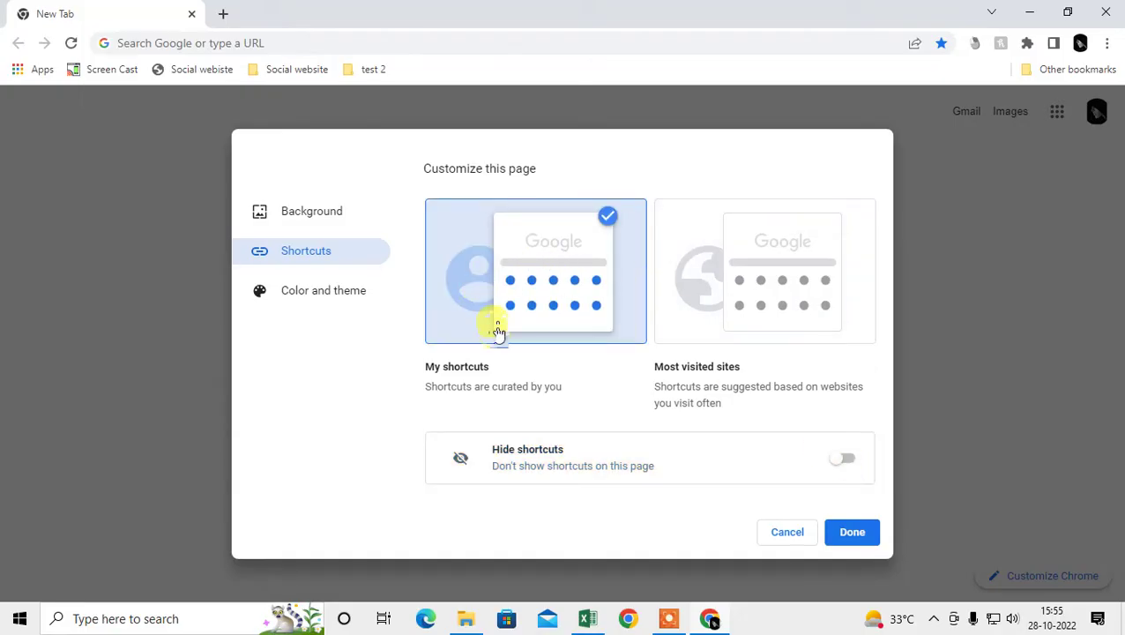
pyautogui.click(750, 318)
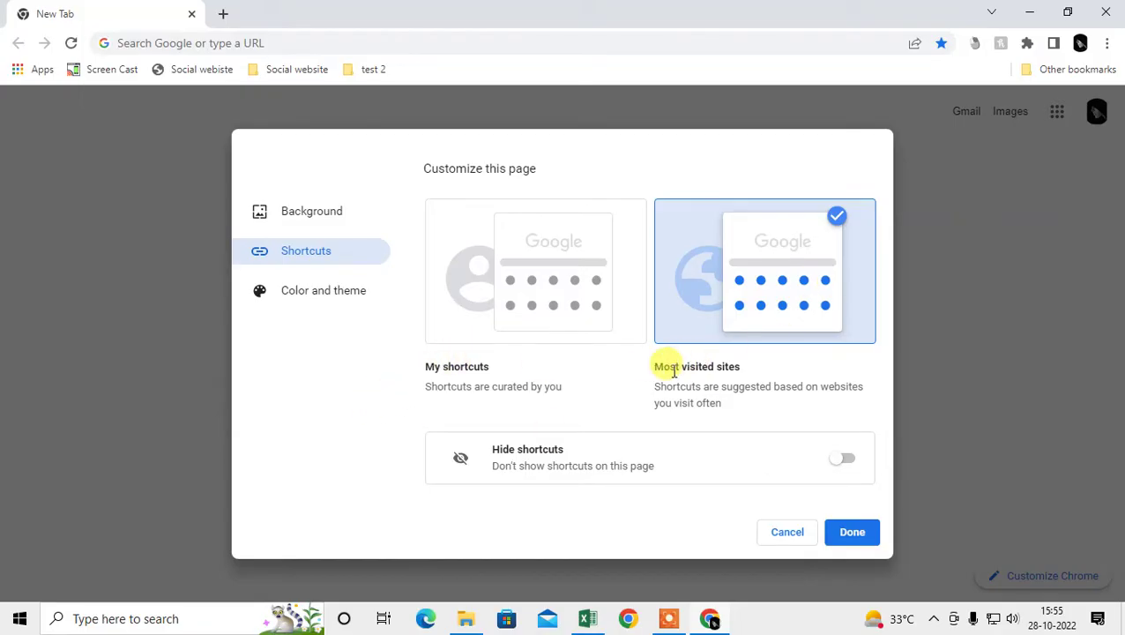
pyautogui.tripleClick(658, 367)
pyautogui.click(483, 296)
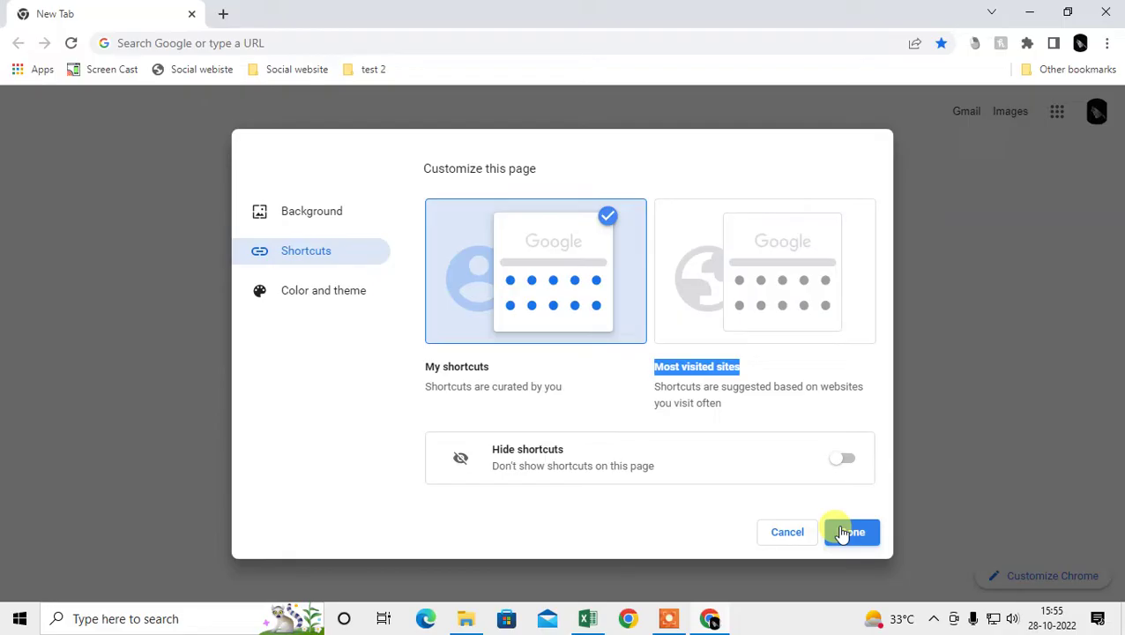
pyautogui.click(849, 533)
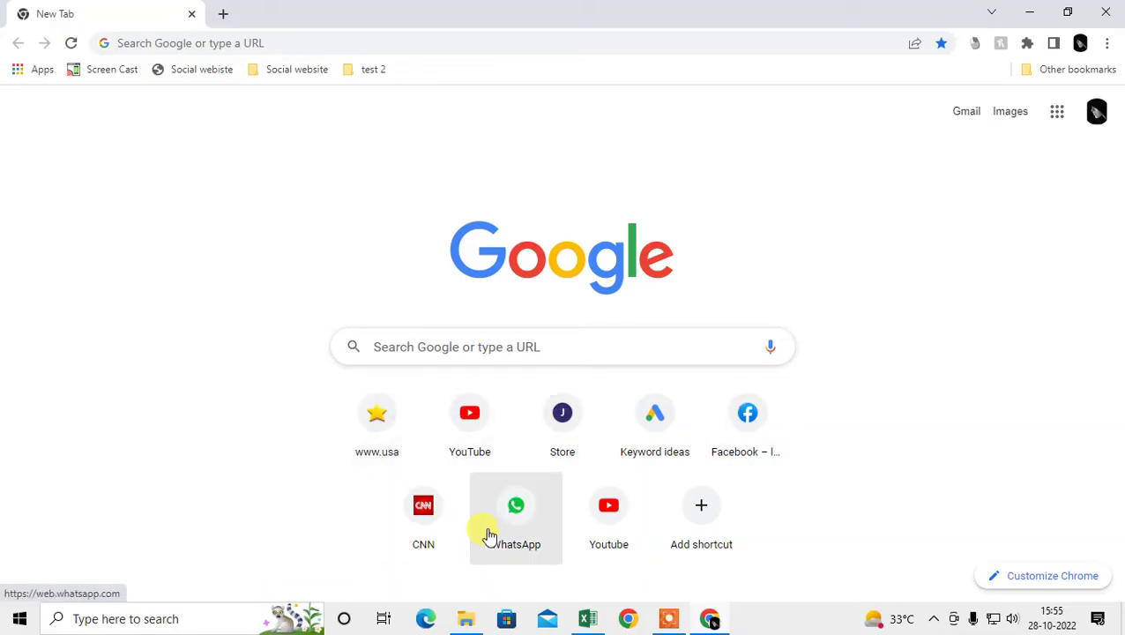
# Step: Add a shortcut named asdf with the URL asdf to the new tab page
pyautogui.click(707, 512)
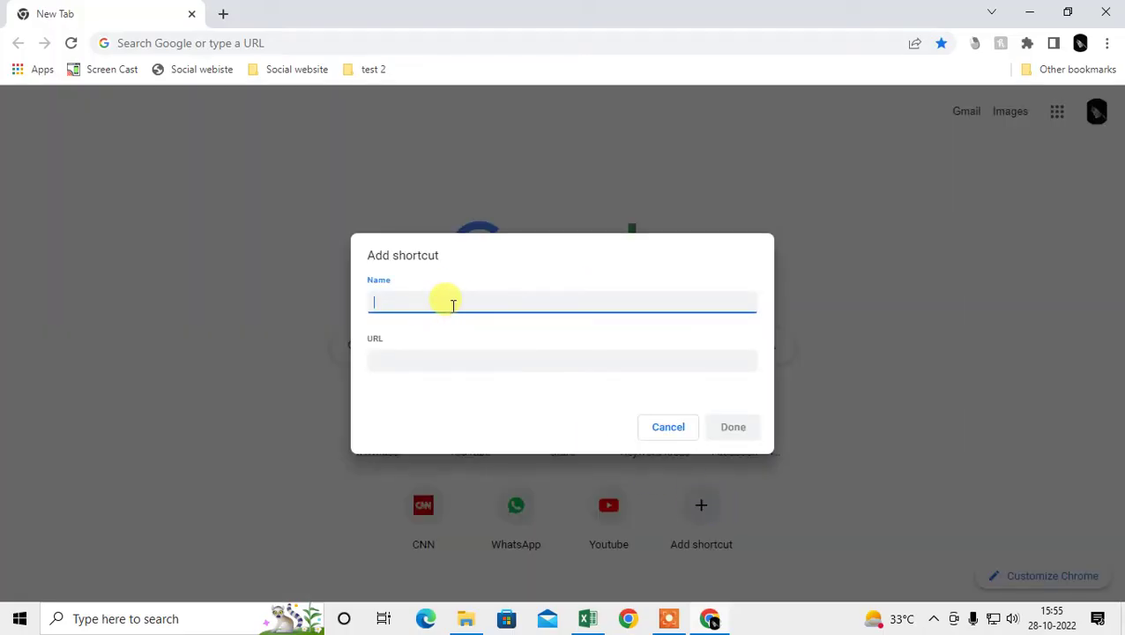
pyautogui.write('asdf')
pyautogui.click(481, 361)
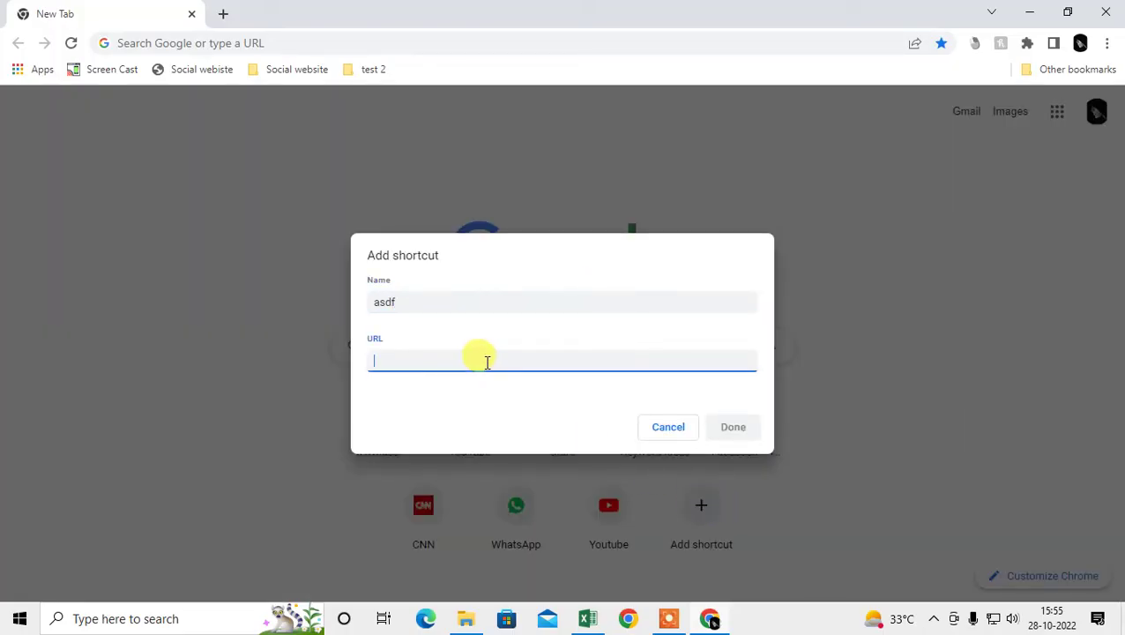
pyautogui.write('asdf')
pyautogui.click(734, 429)
# Step: Add a second shortcut named asdf, with the URL asdfasdf, to fill the last place on the new tab page
pyautogui.click(746, 504)
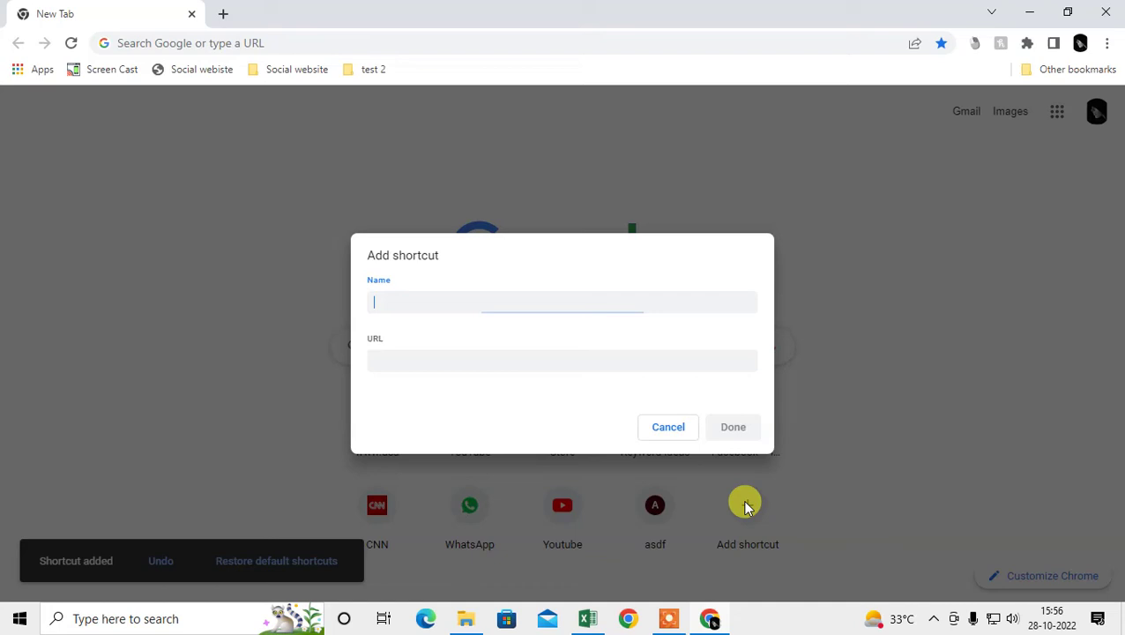
pyautogui.write('asdf')
pyautogui.click(498, 359)
pyautogui.write('asdf')
pyautogui.click(732, 427)
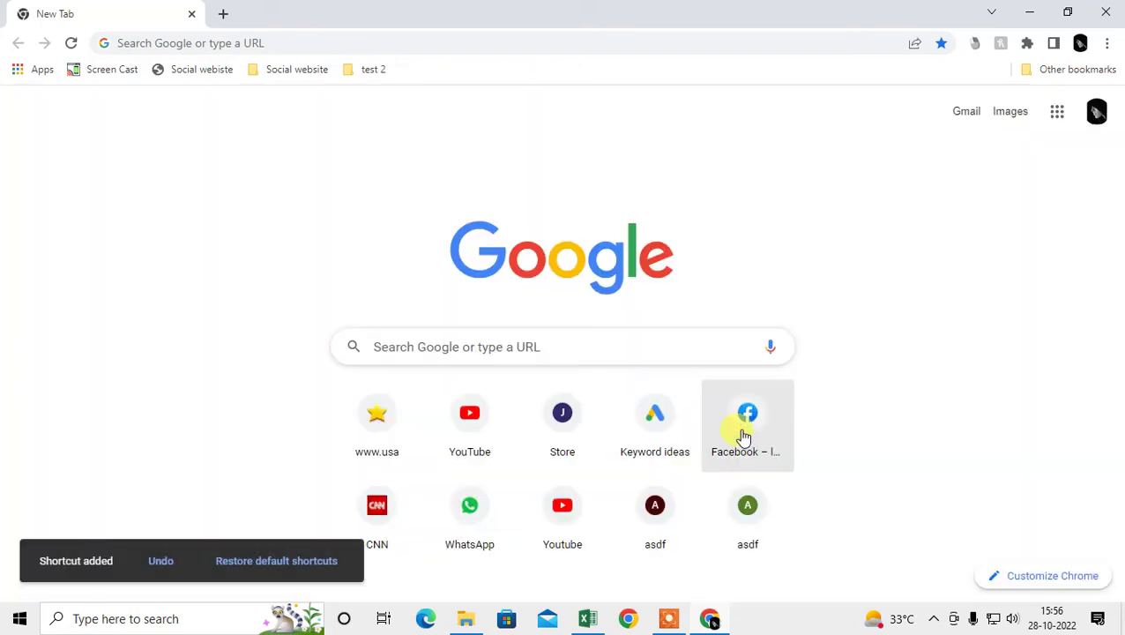
# Step: Remove both asdf shortcuts from the new tab page
pyautogui.click(689, 492)
pyautogui.click(668, 527)
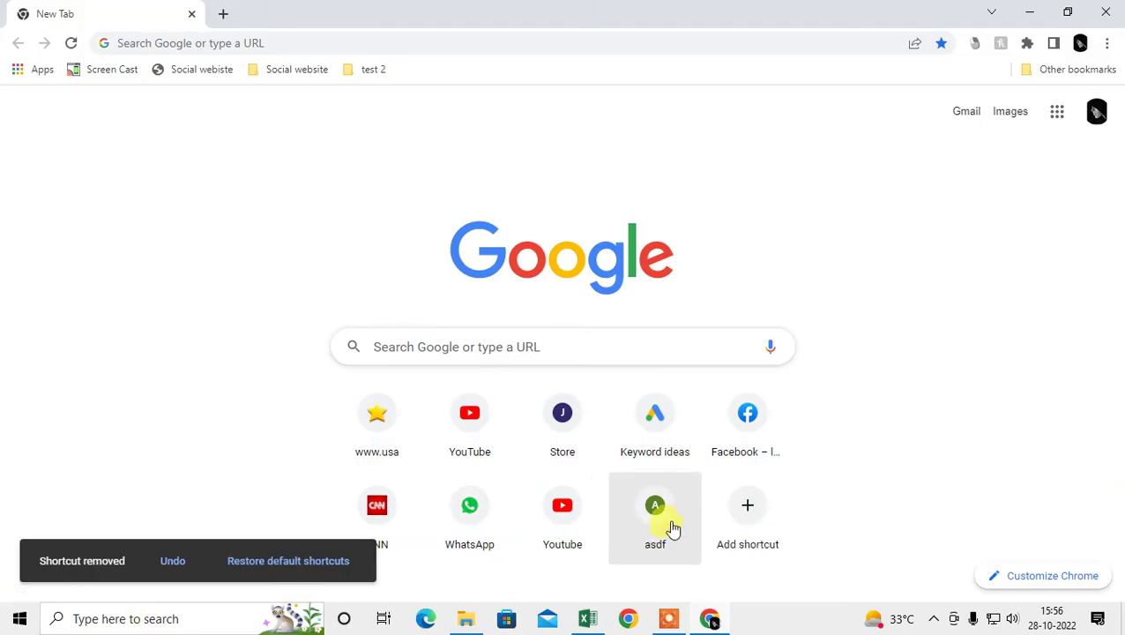
pyautogui.click(689, 494)
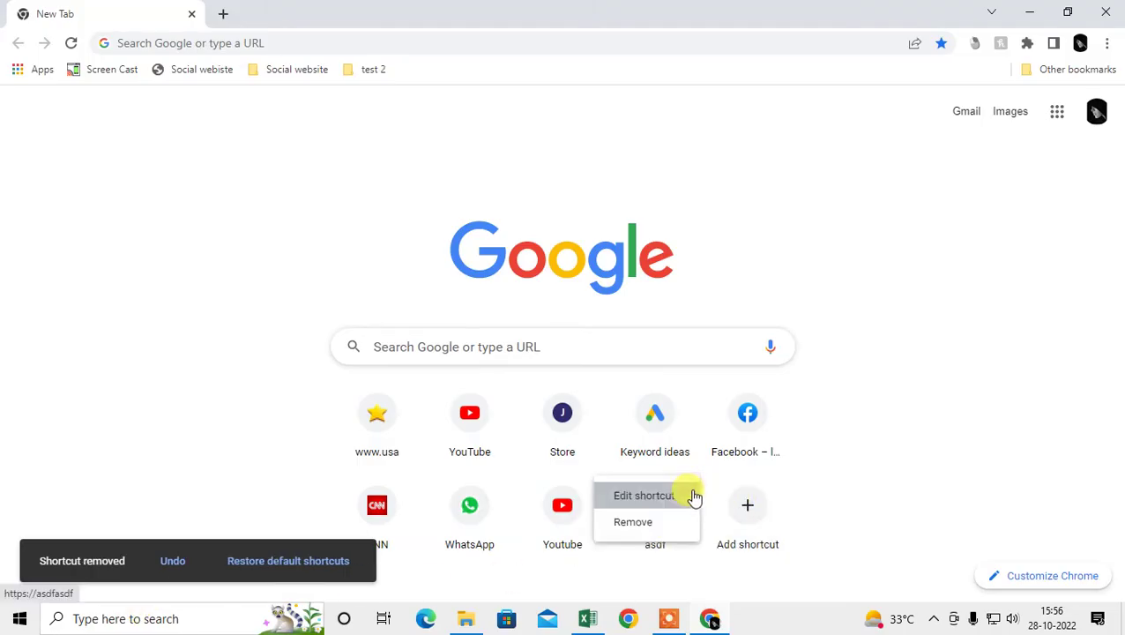
pyautogui.click(657, 527)
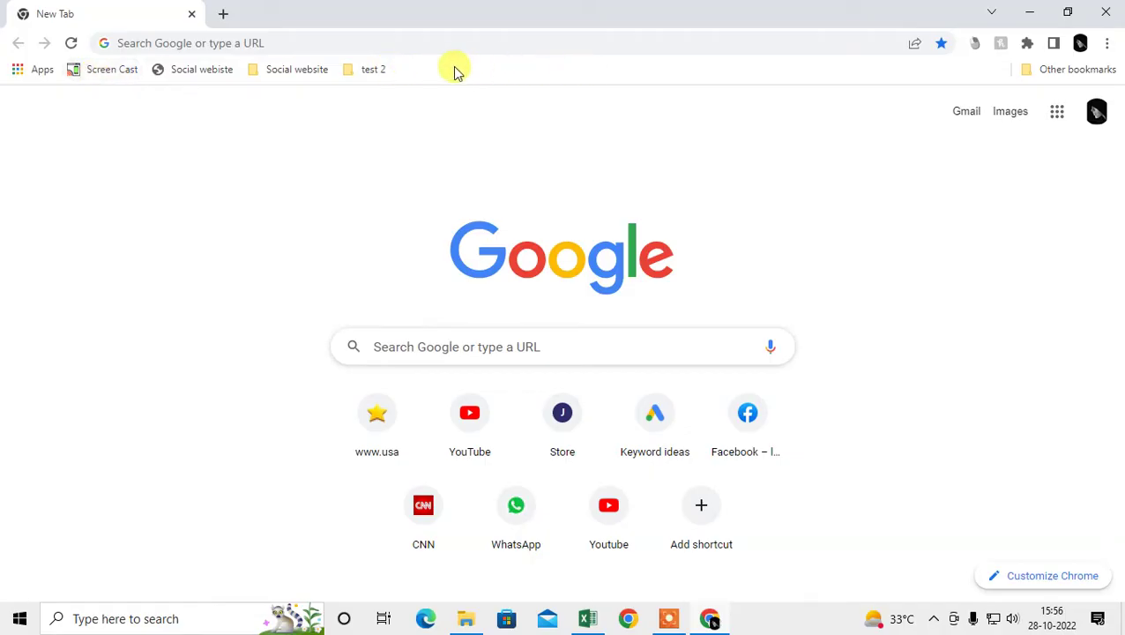
# Step: Open the browser's Appearance settings and switch Show bookmarks bar off and back on
pyautogui.click(1107, 46)
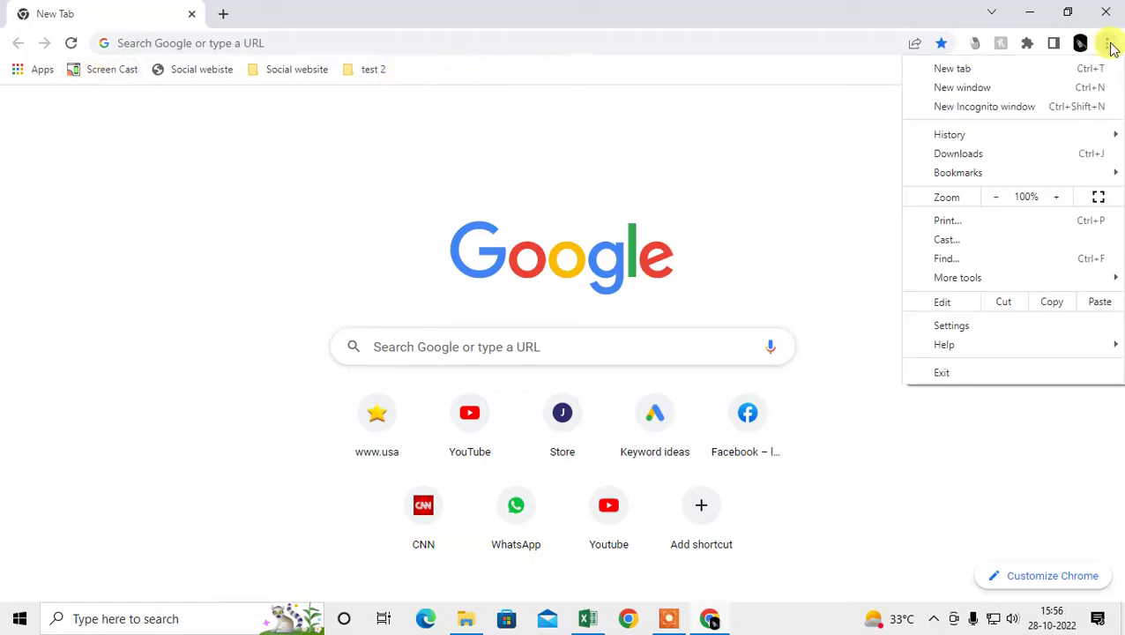
pyautogui.click(1001, 326)
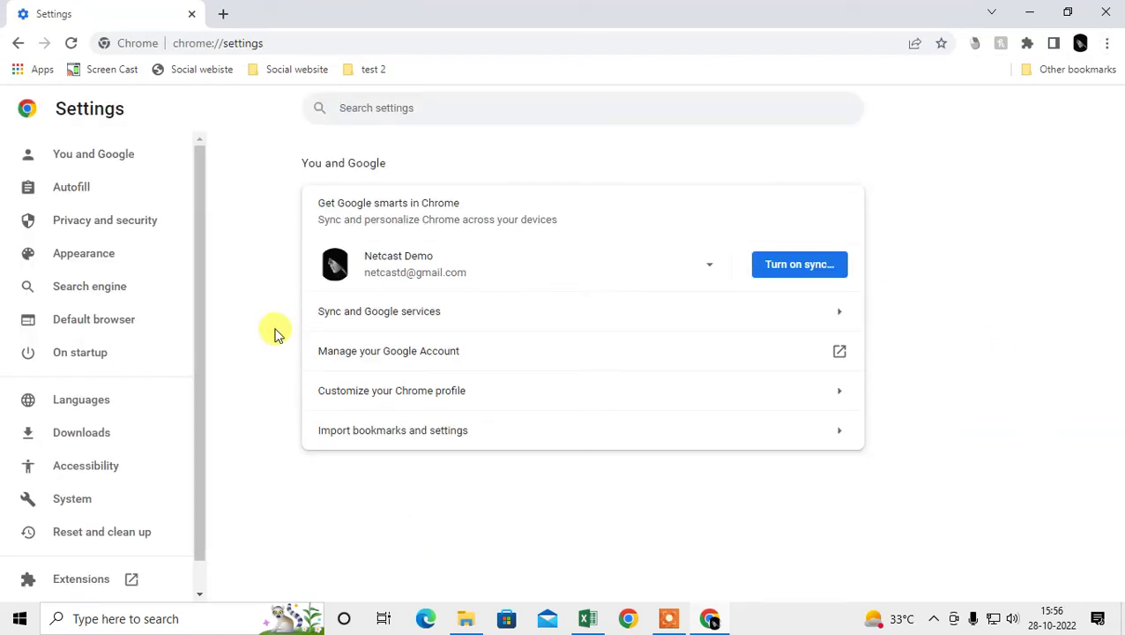
pyautogui.click(89, 258)
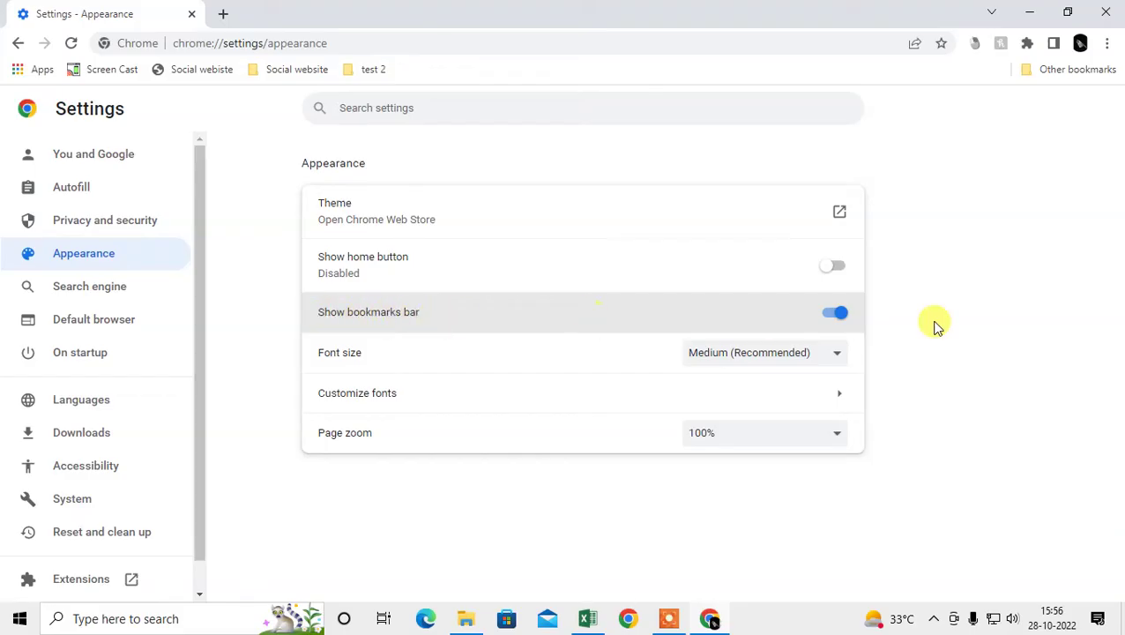
pyautogui.click(845, 319)
pyautogui.click(842, 293)
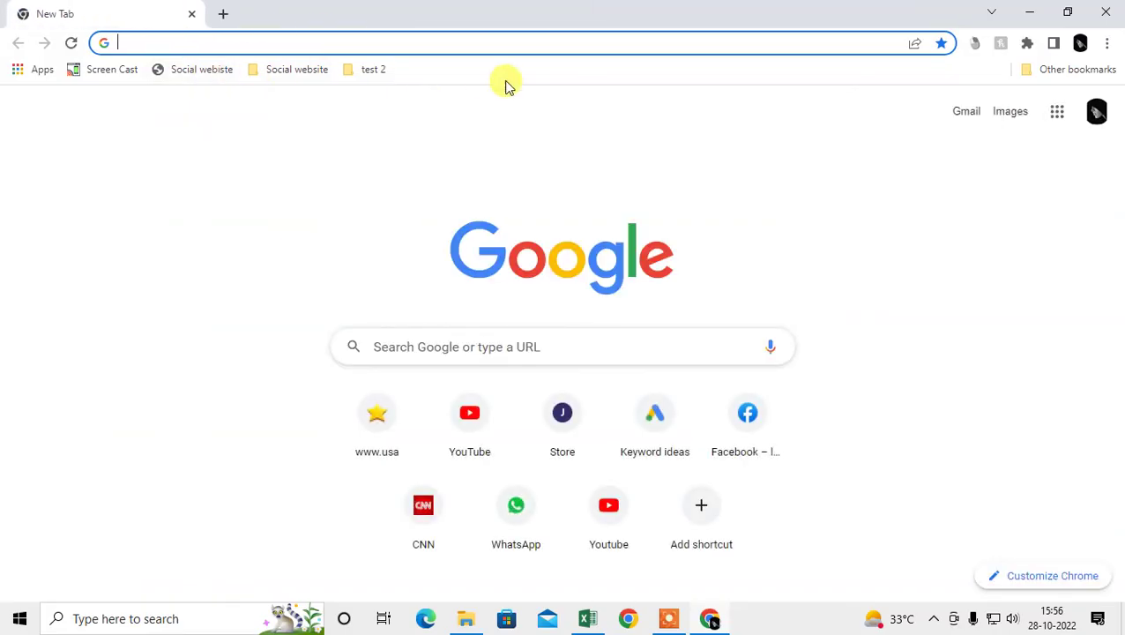
pyautogui.rightClick(468, 71)
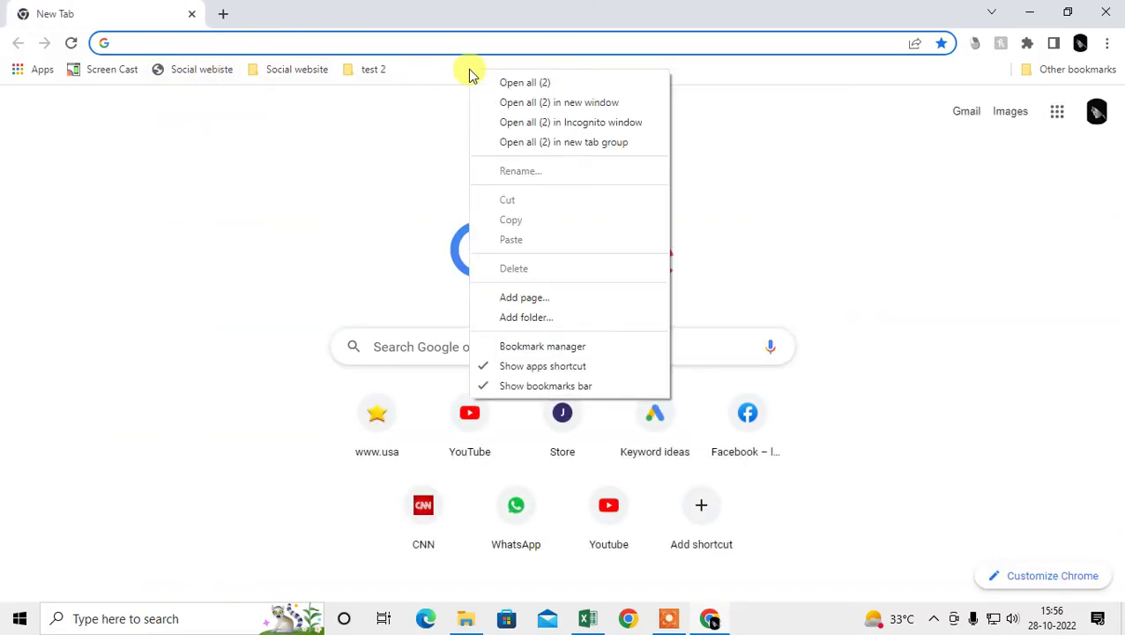
pyautogui.rightClick(691, 71)
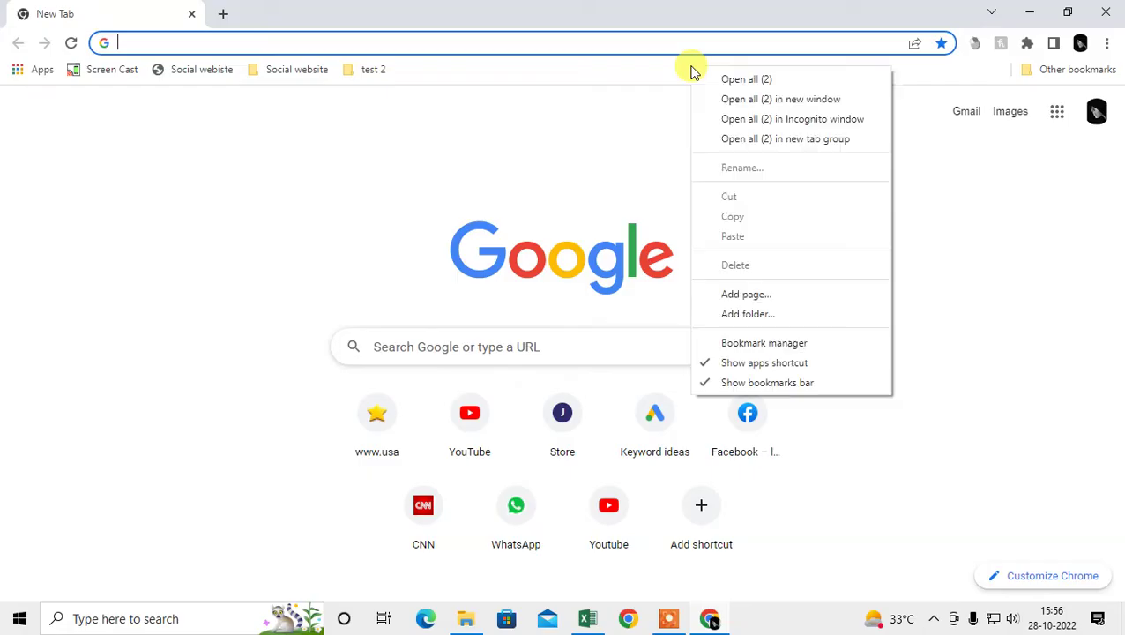
pyautogui.rightClick(546, 72)
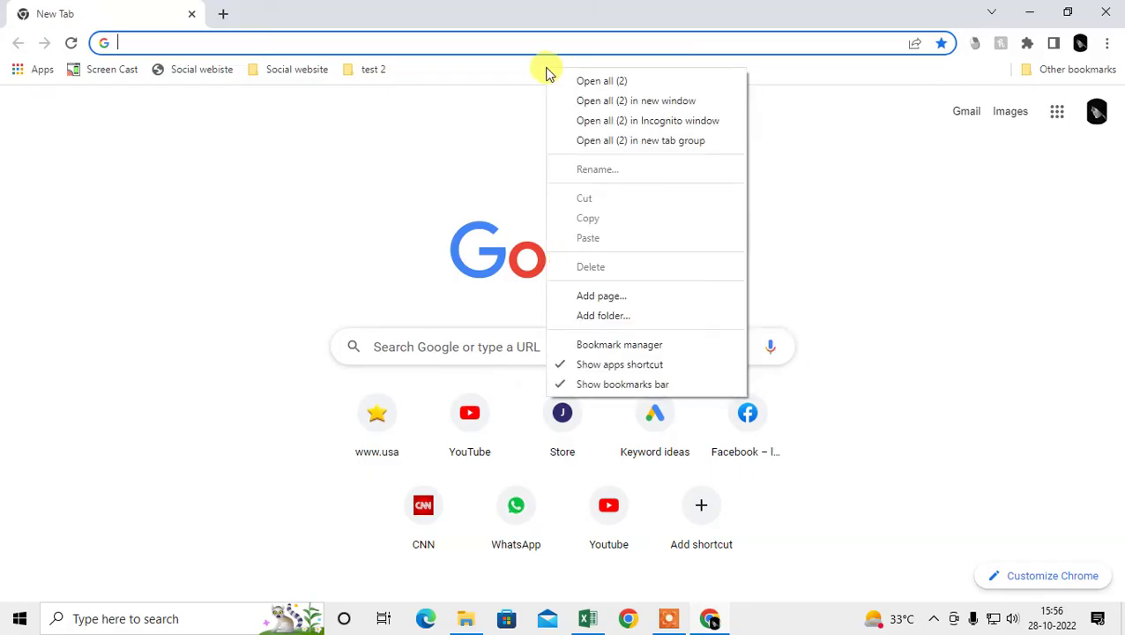
pyautogui.click(600, 298)
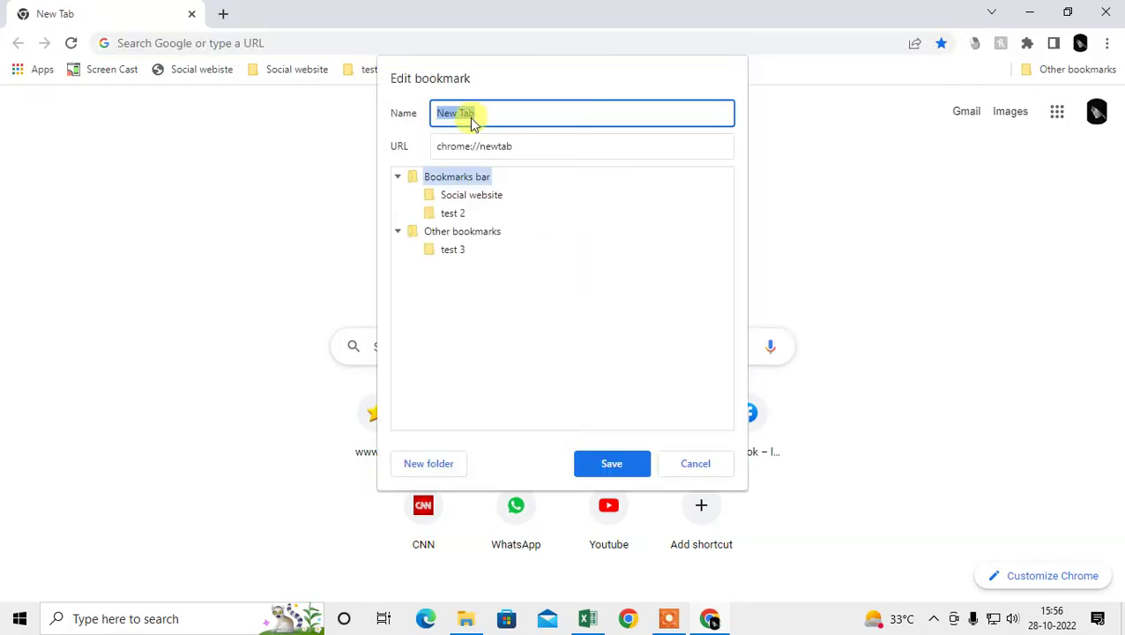
pyautogui.click(434, 183)
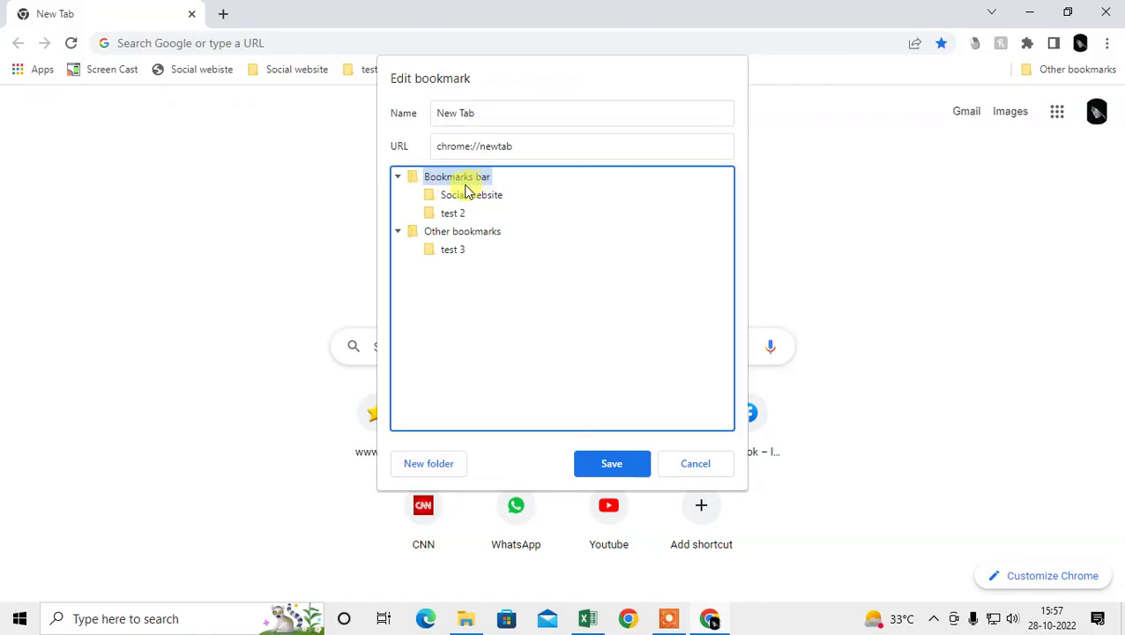
pyautogui.click(398, 178)
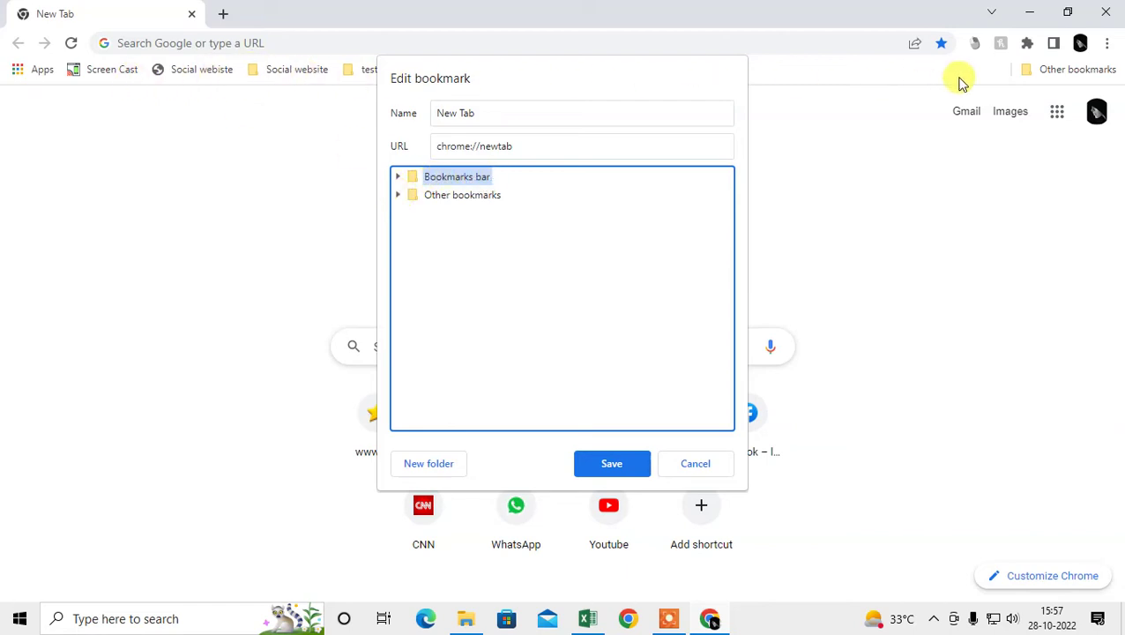
pyautogui.click(447, 201)
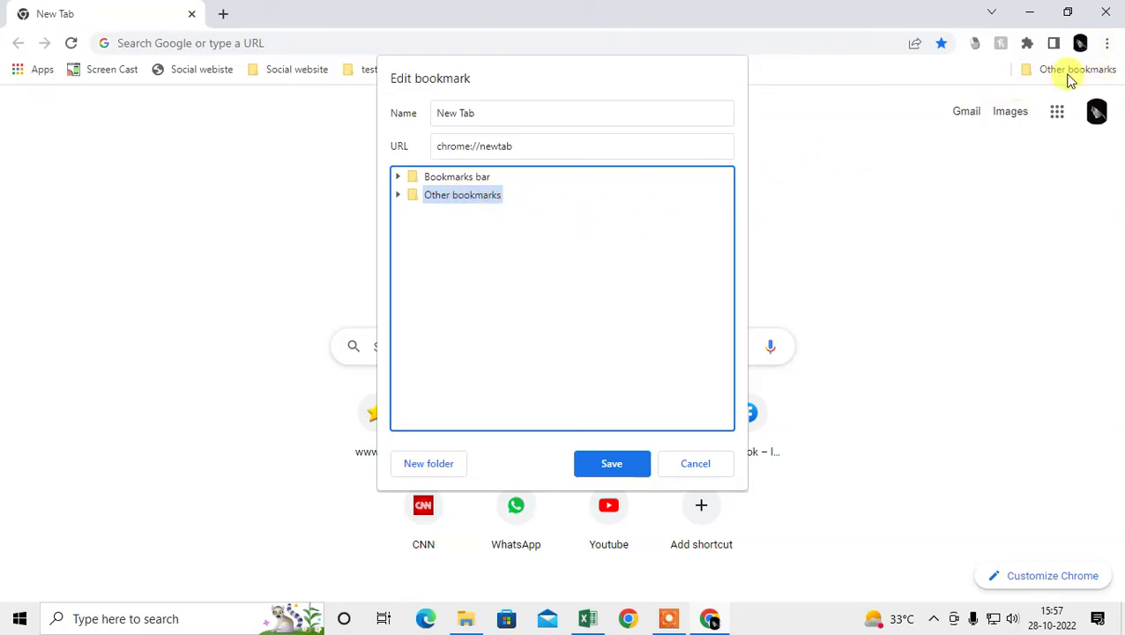
pyautogui.click(444, 178)
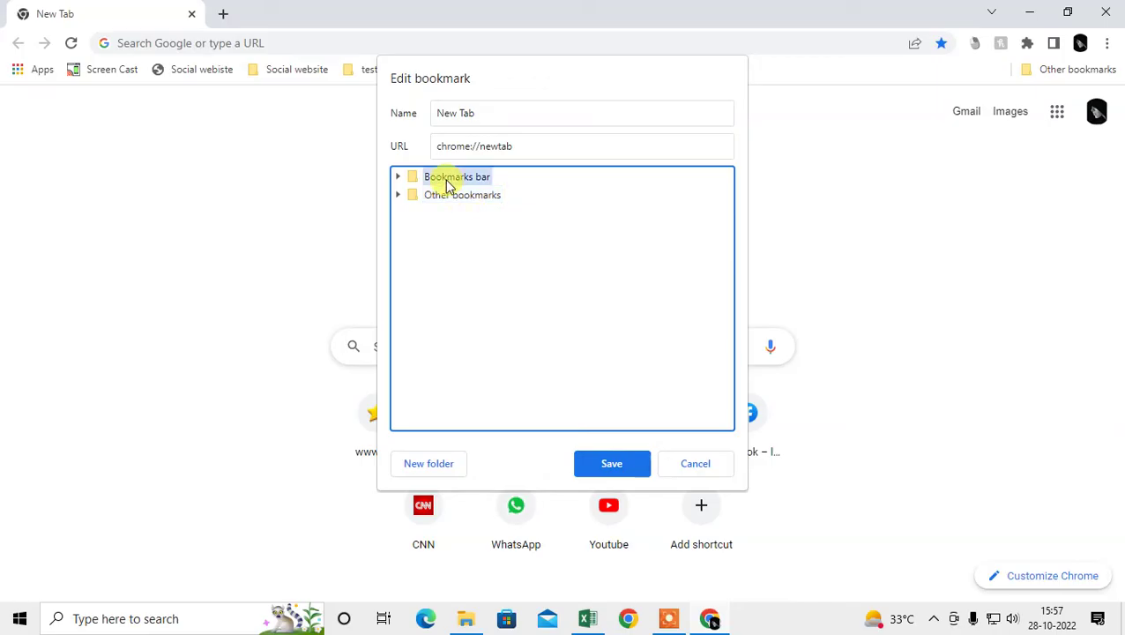
pyautogui.click(508, 116)
pyautogui.moveTo(443, 117); pyautogui.dragTo(690, 110)
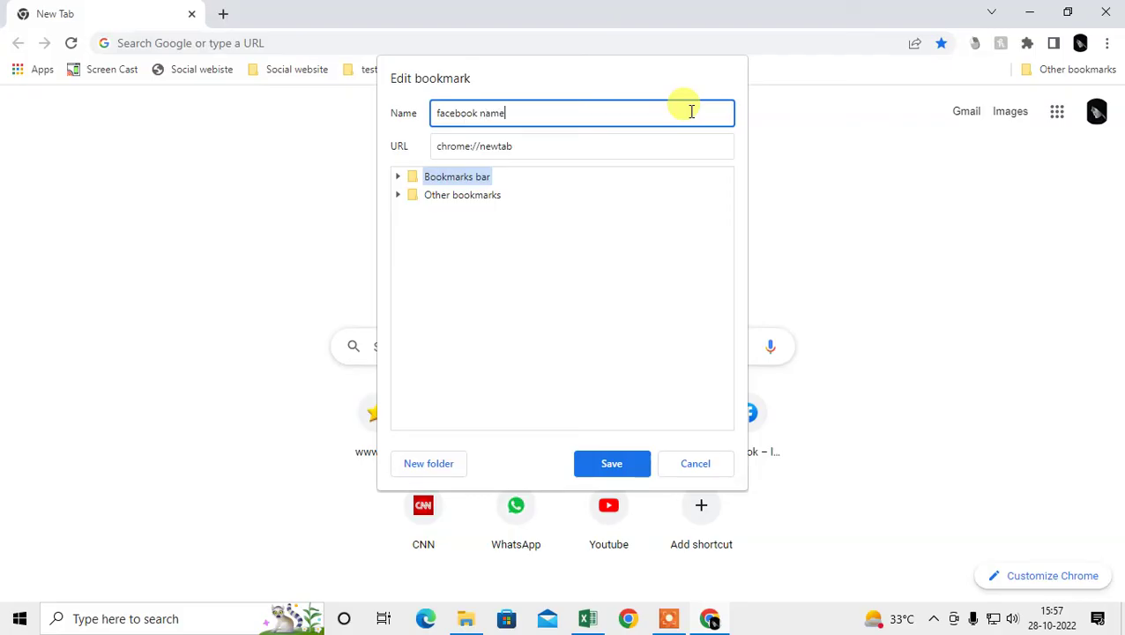
pyautogui.press('Tab')
pyautogui.click(540, 144)
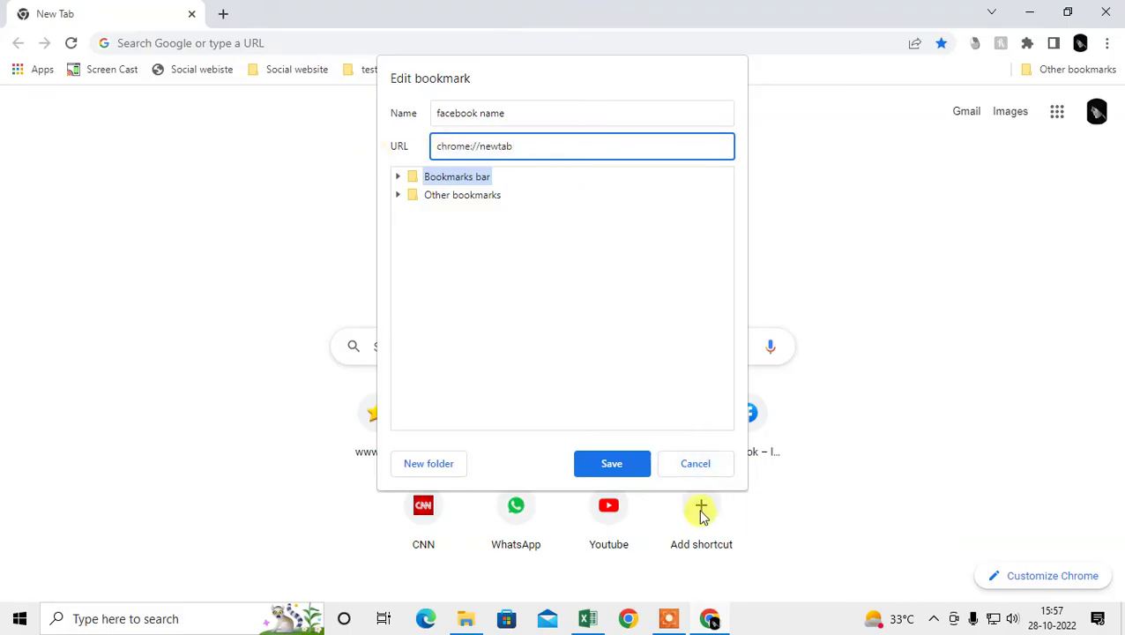
pyautogui.click(695, 463)
# Step: Open the Facebook shortcut in a new tab and copy the page's address
pyautogui.click(293, 40)
pyautogui.click(221, 11)
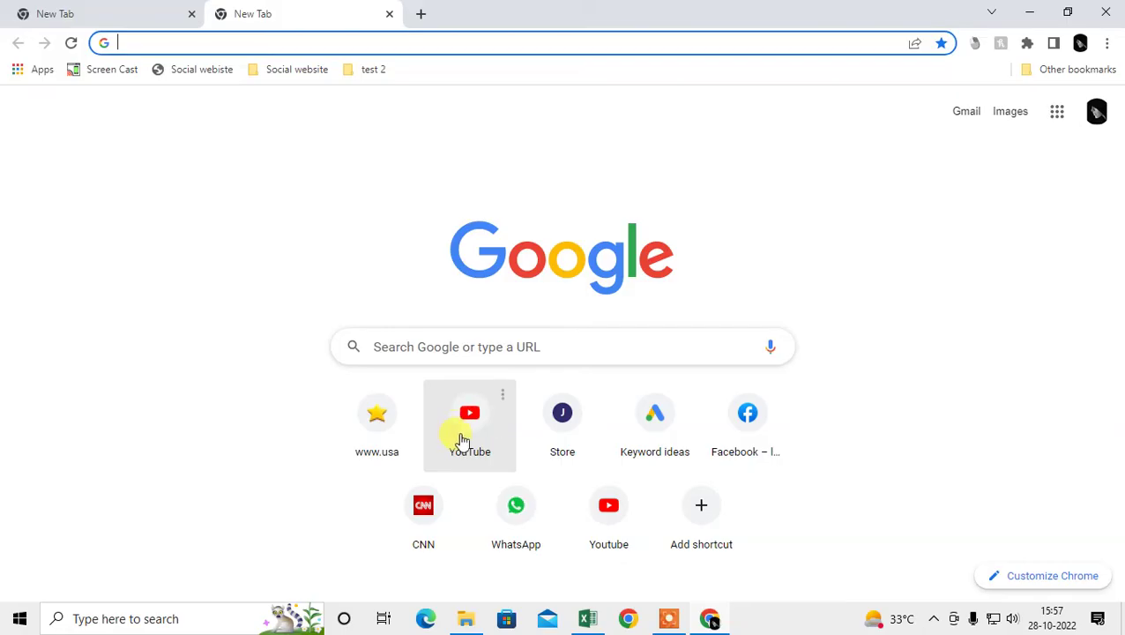
pyautogui.click(736, 434)
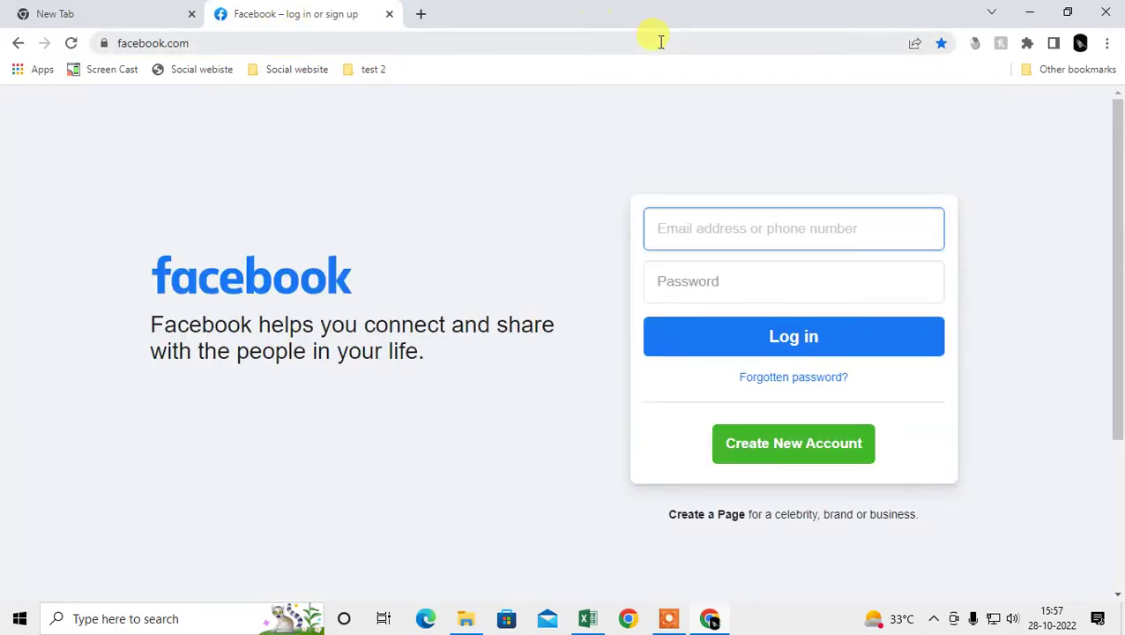
pyautogui.click(234, 43)
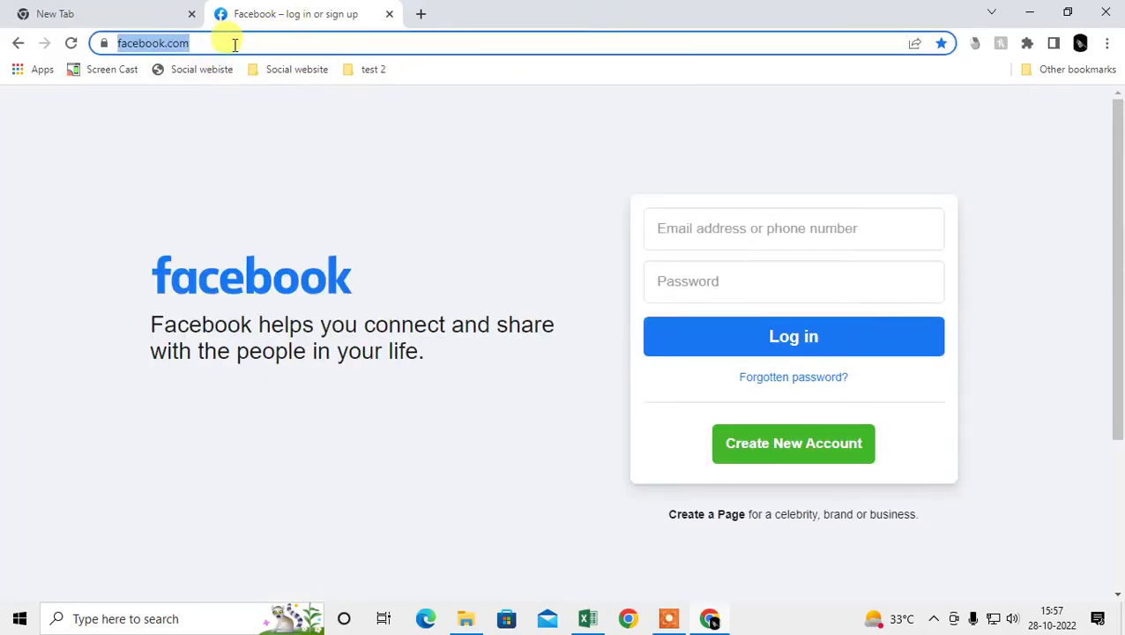
pyautogui.rightClick(167, 49)
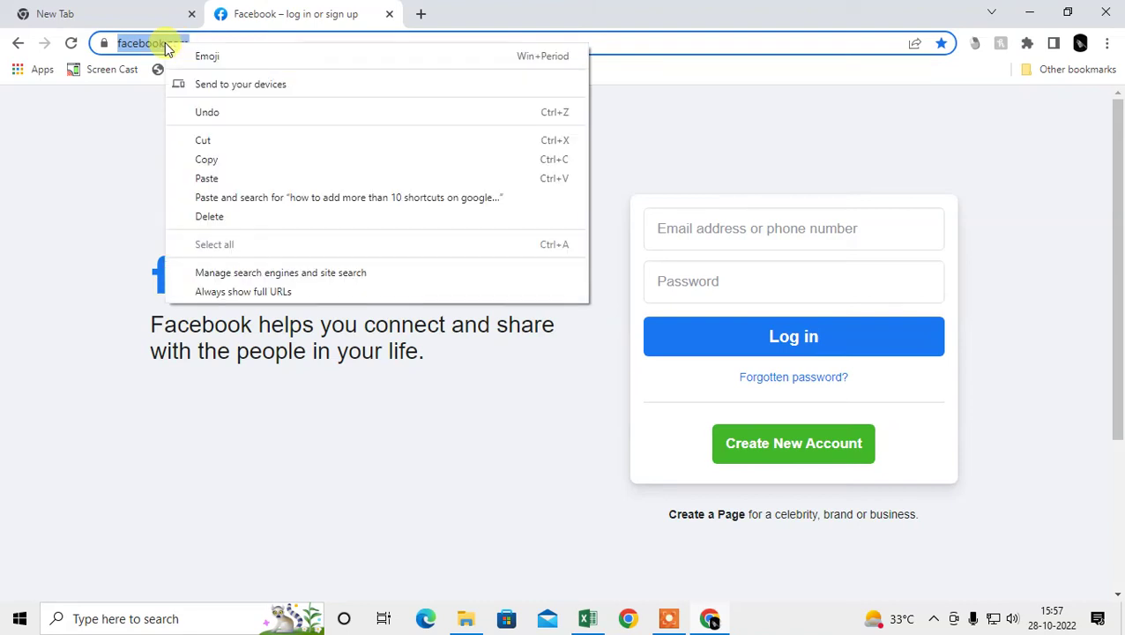
pyautogui.click(205, 153)
pyautogui.hotkey('ctrl', 'shift', 'Tab')
pyautogui.rightClick(530, 73)
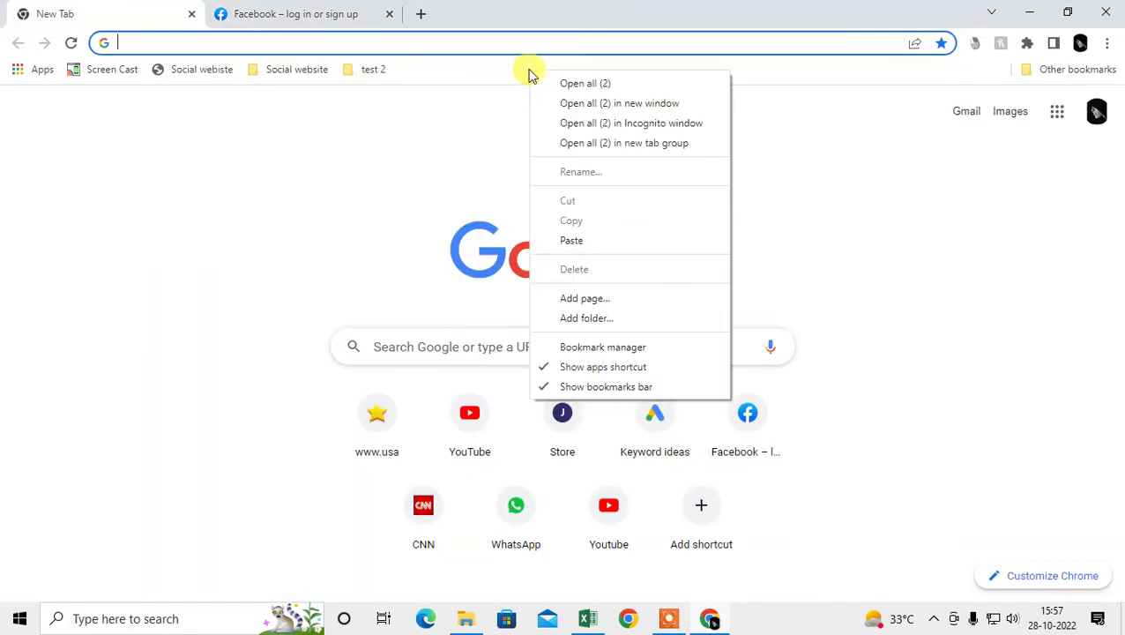
pyautogui.click(591, 301)
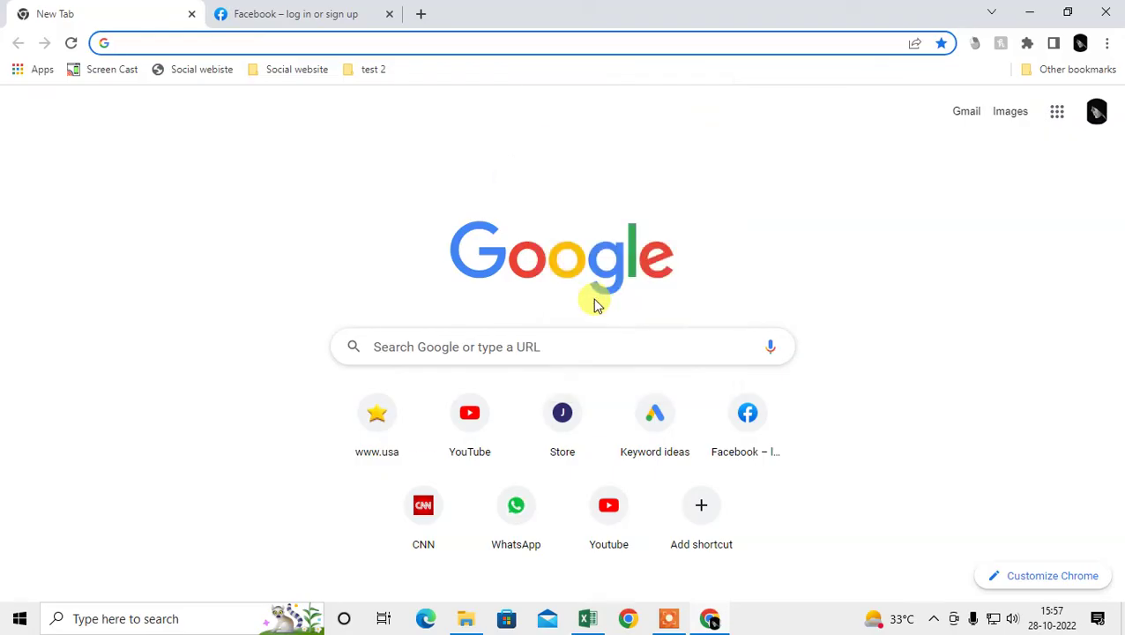
pyautogui.press('Tab')
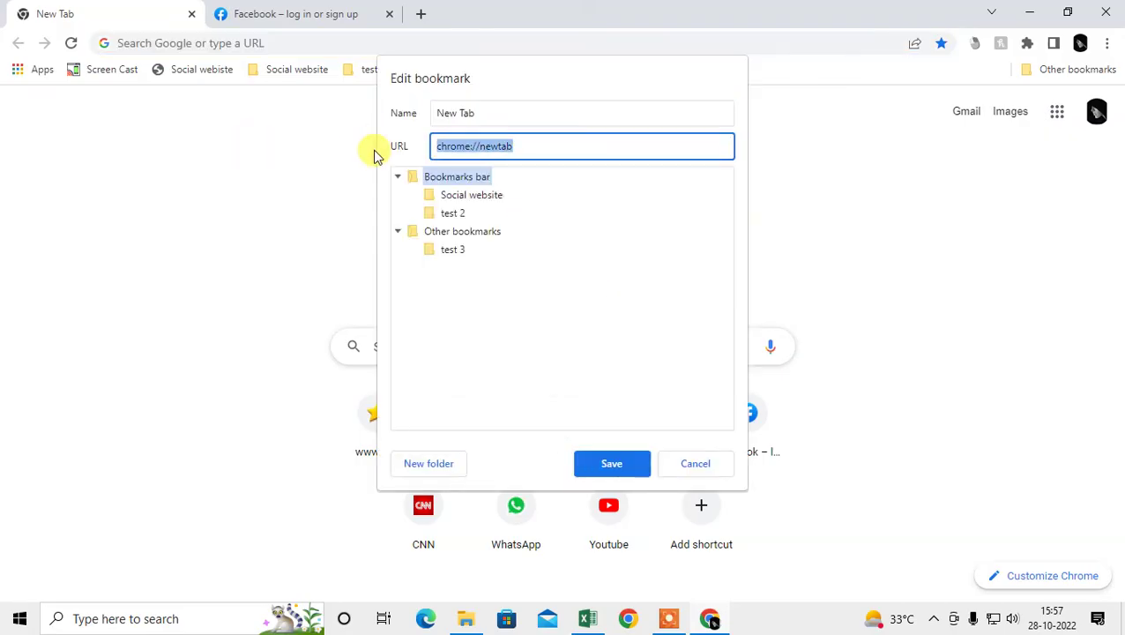
pyautogui.press('Tab')
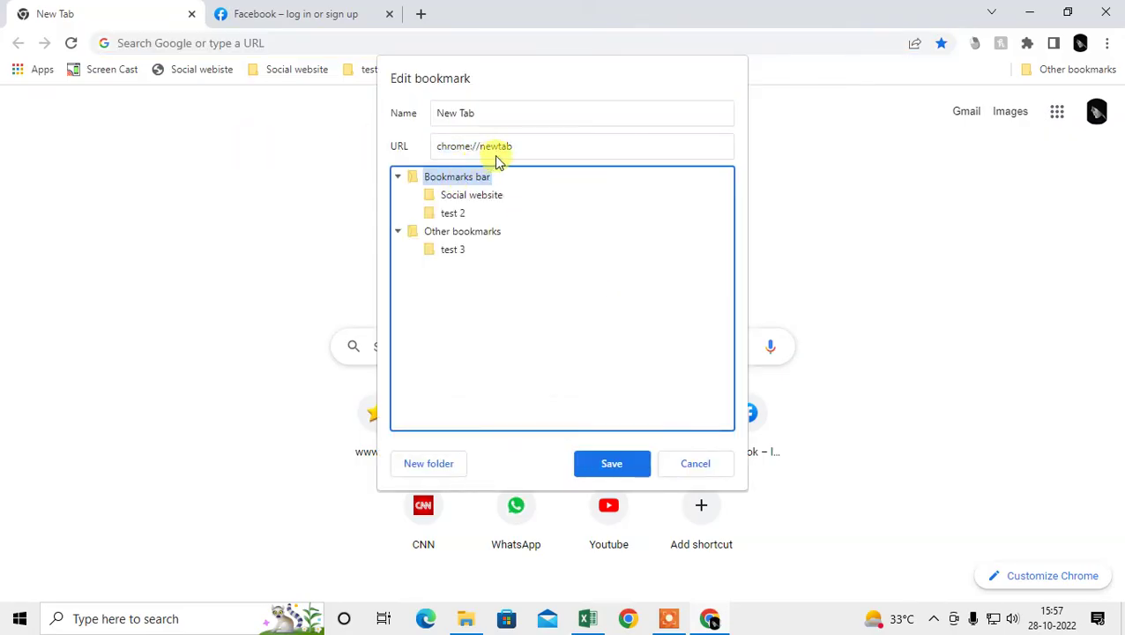
pyautogui.hotkey('shift', 'Tab')
pyautogui.hotkey('ctrl', 'v')
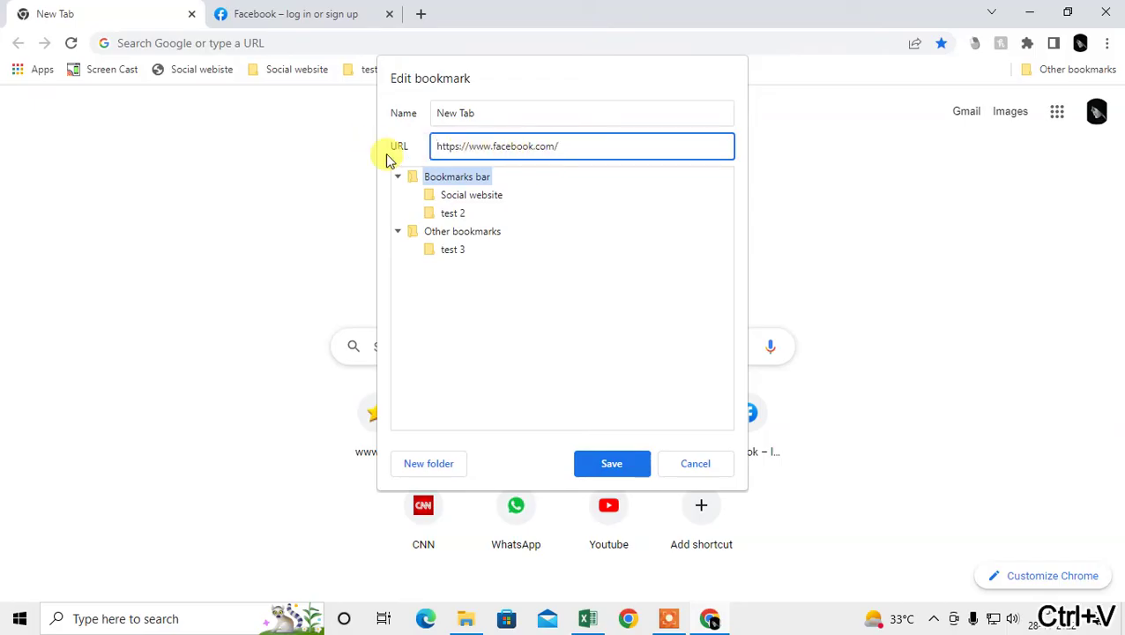
pyautogui.moveTo(485, 112); pyautogui.dragTo(443, 113)
pyautogui.write('faceb')
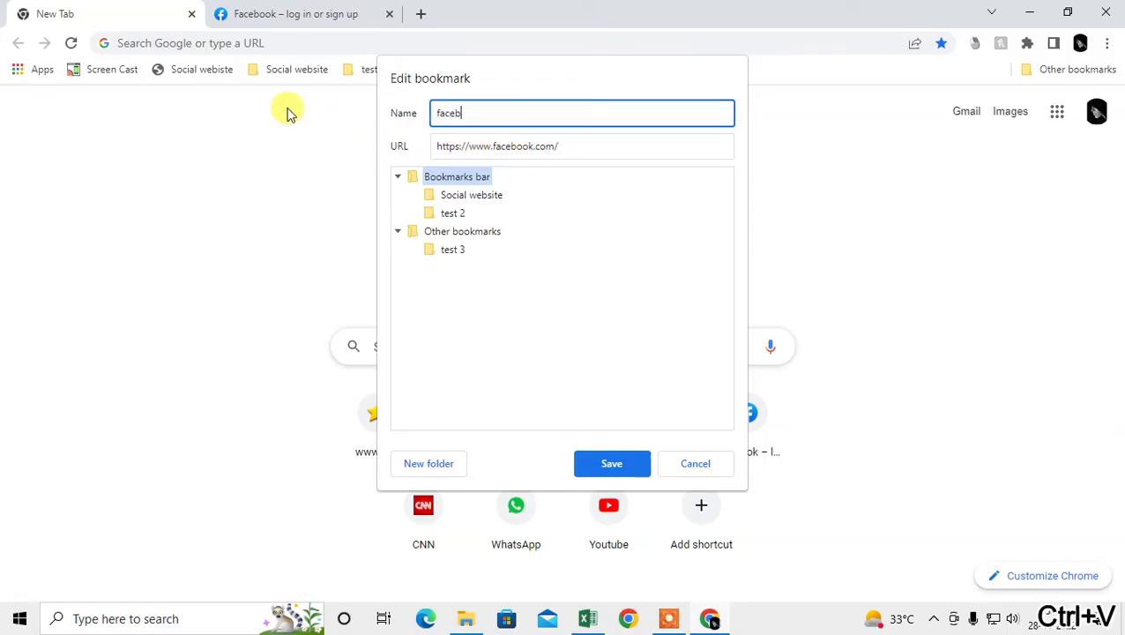
pyautogui.write('ook page')
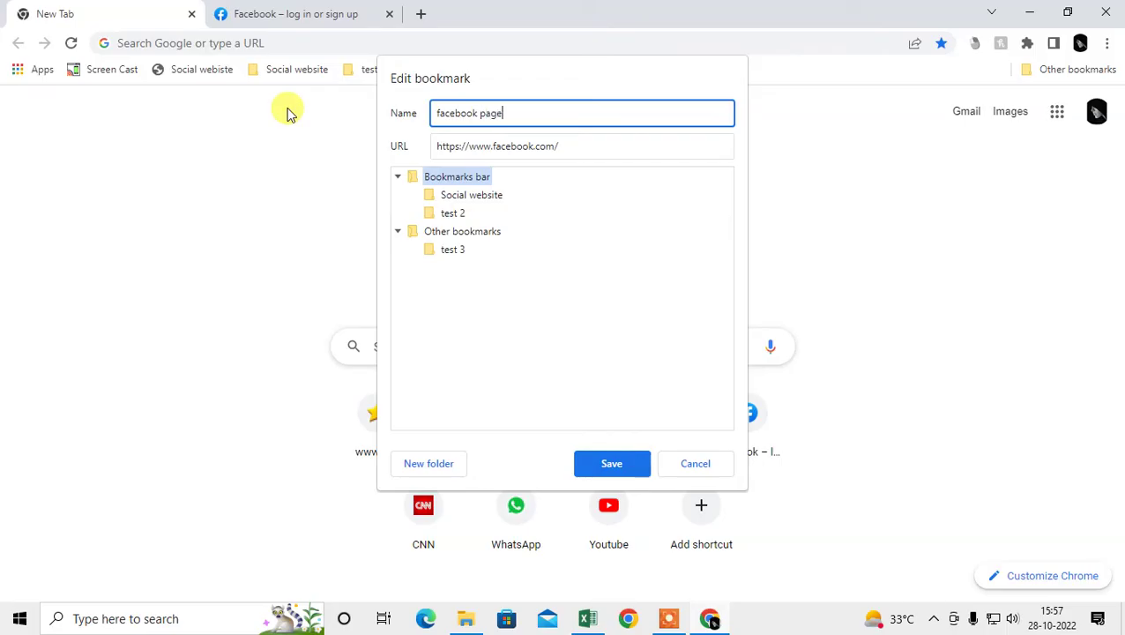
pyautogui.click(611, 464)
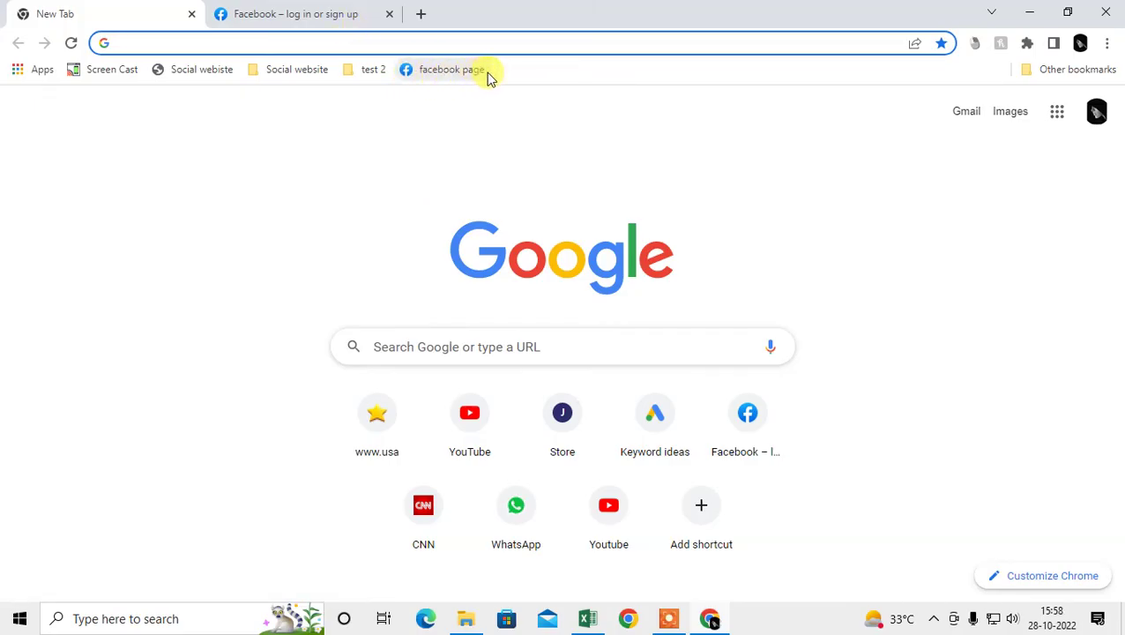
# Step: Test the facebook page bookmark by opening it twice, returning to the new tab page each time
pyautogui.click(353, 164)
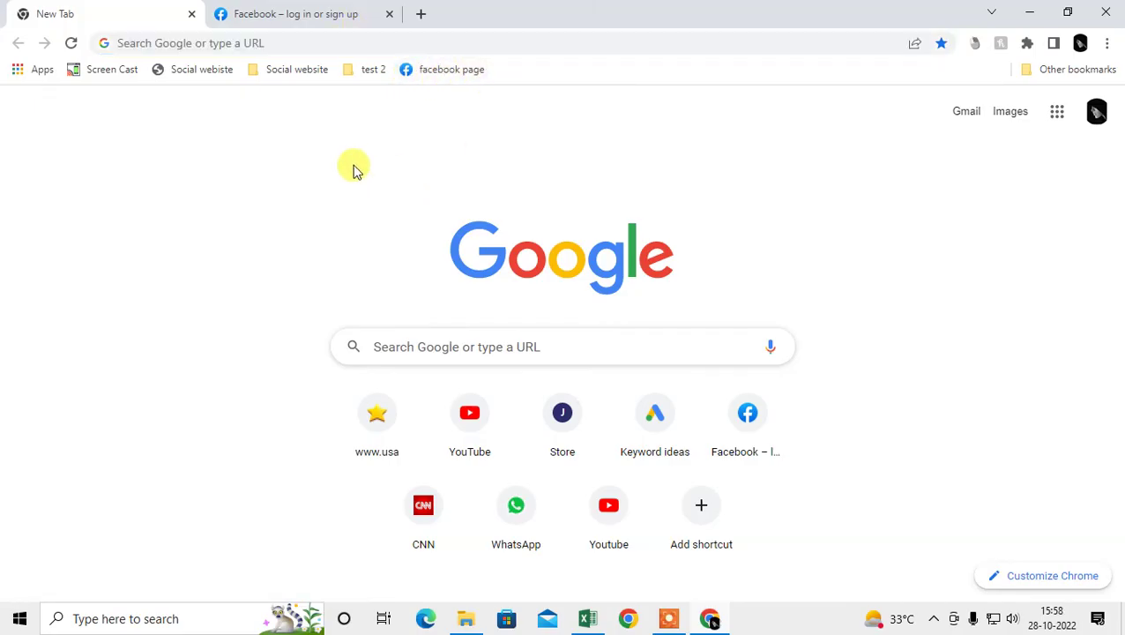
pyautogui.click(432, 74)
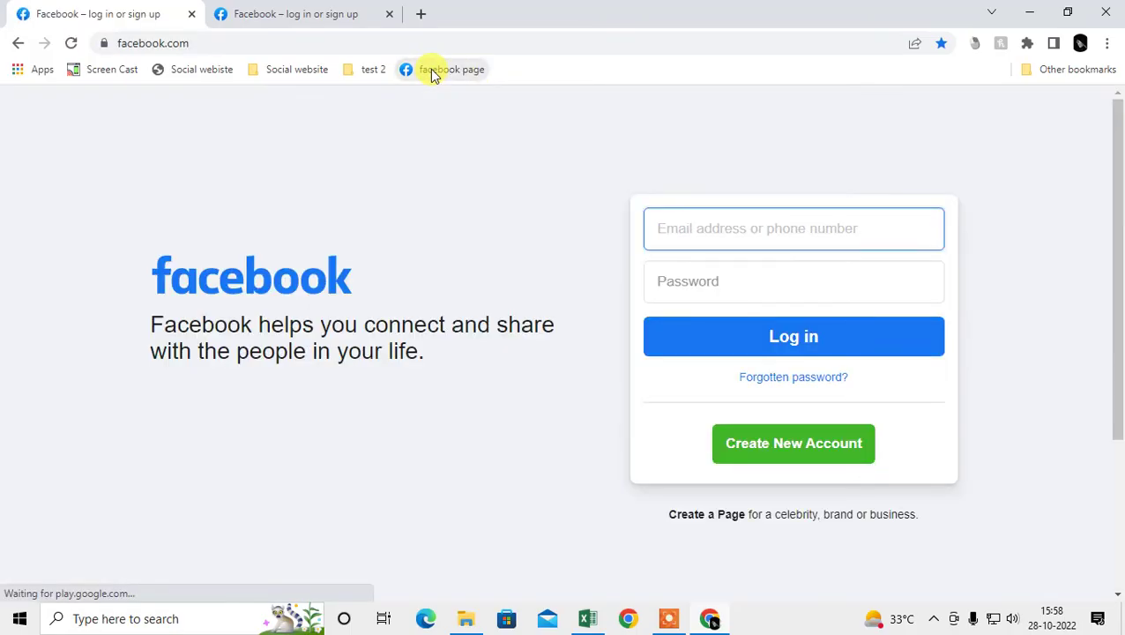
pyautogui.click(18, 44)
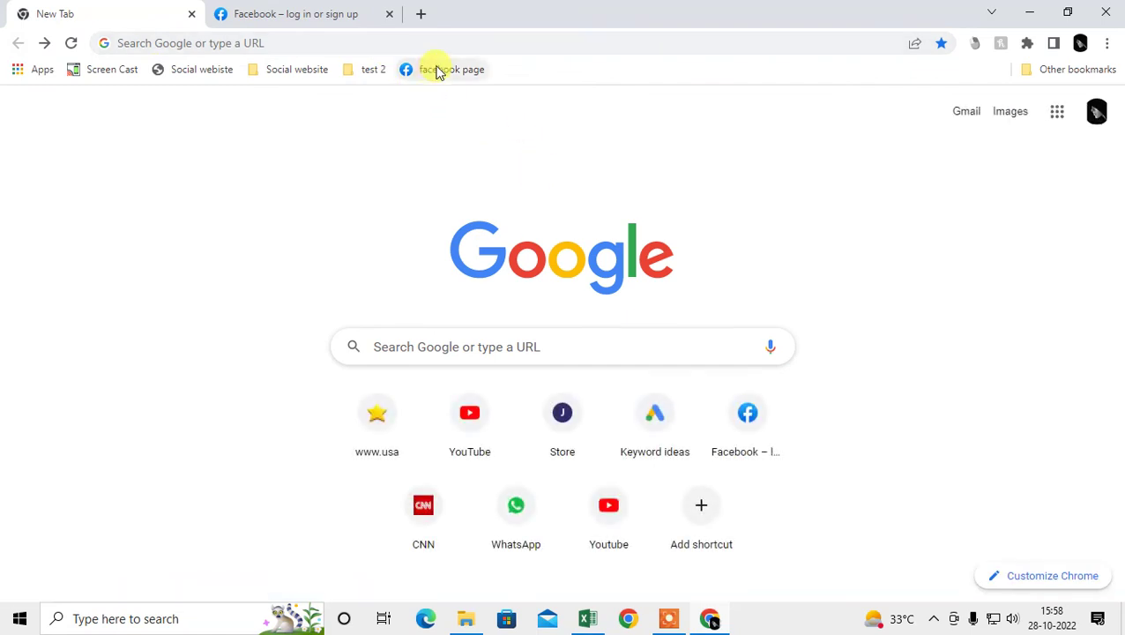
pyautogui.click(437, 69)
pyautogui.click(25, 44)
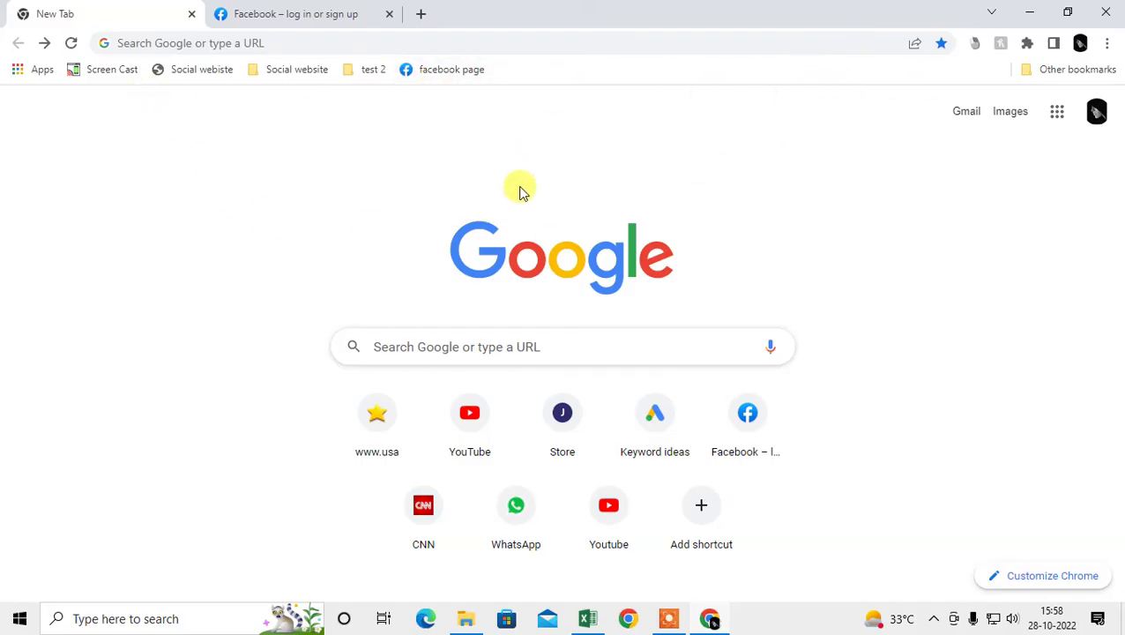
# Step: Add a new folder named "Social website" to the bookmarks bar
pyautogui.rightClick(608, 71)
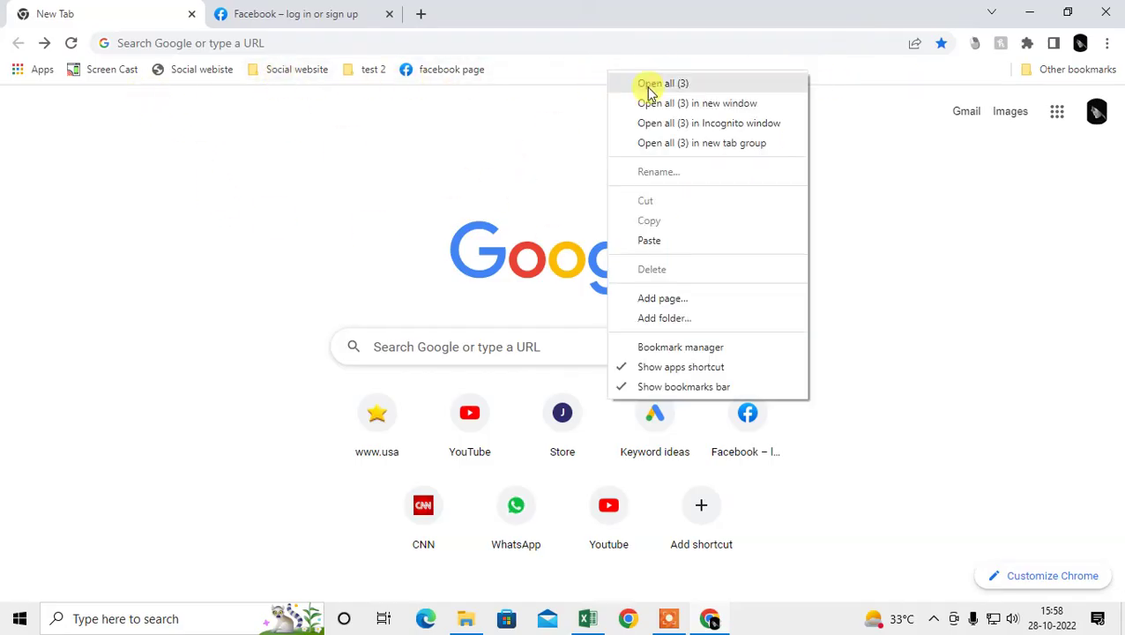
pyautogui.click(666, 319)
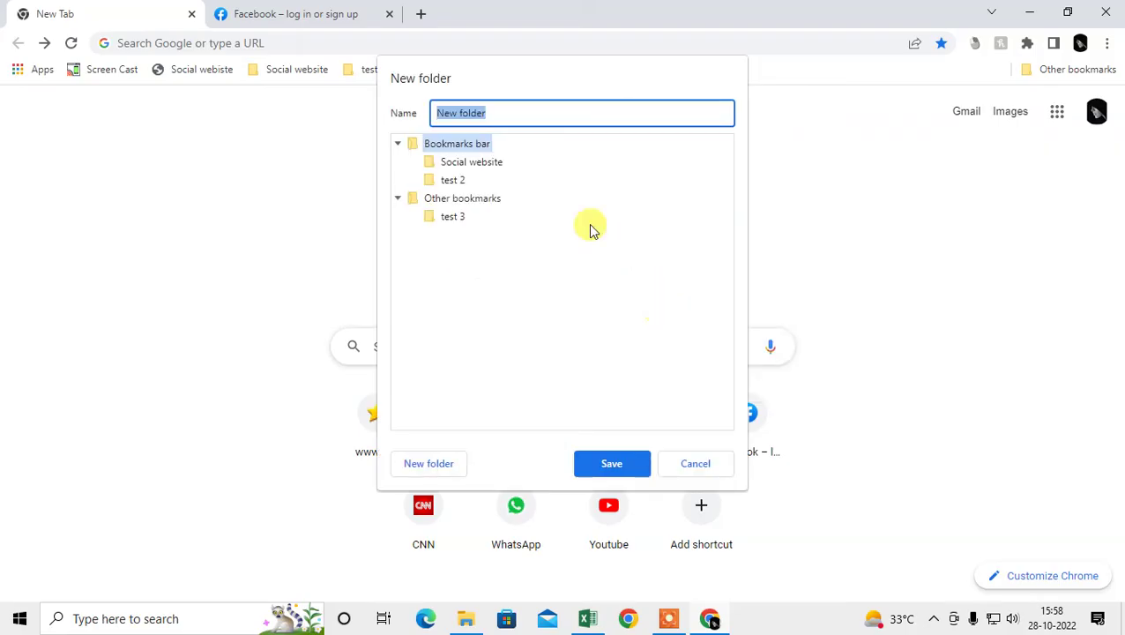
pyautogui.click(479, 147)
pyautogui.click(501, 115)
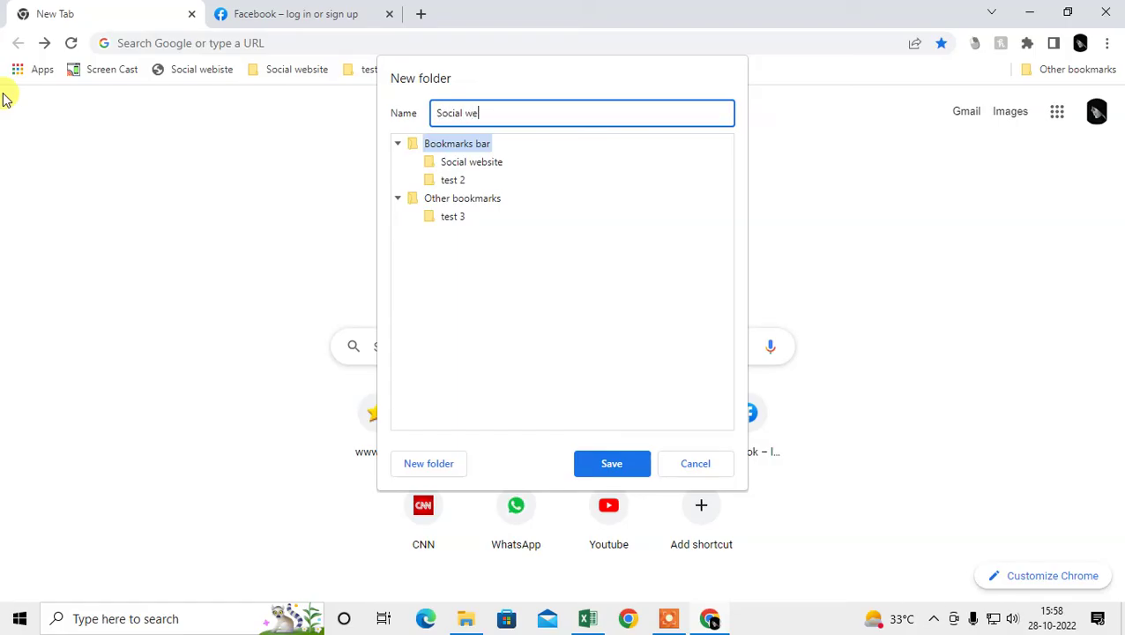
pyautogui.write('Social website')
pyautogui.click(612, 463)
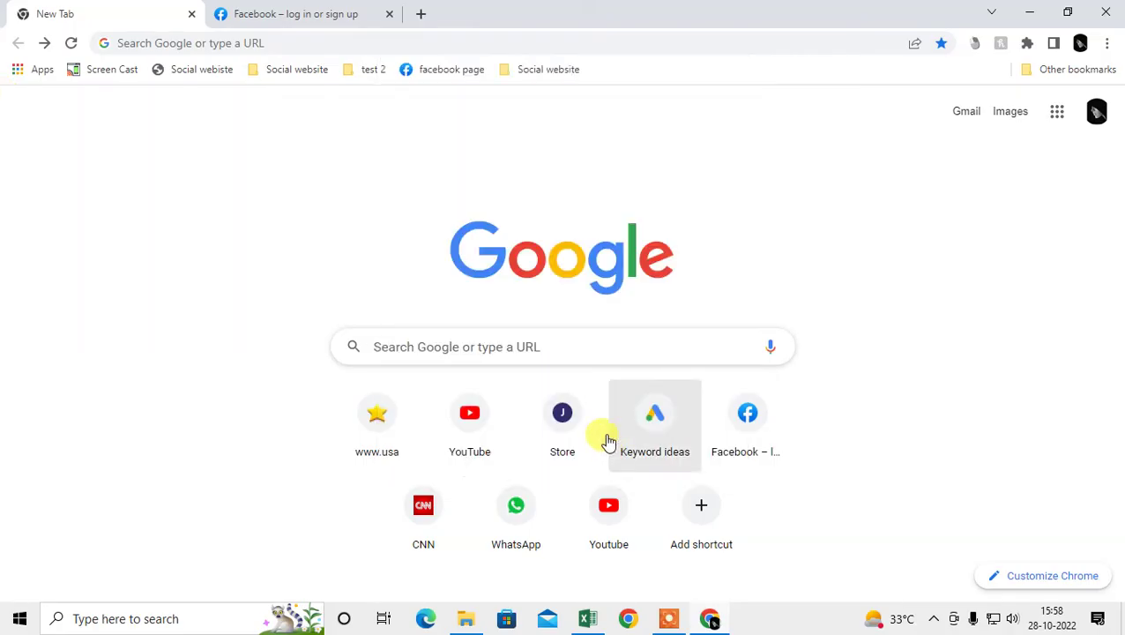
pyautogui.rightClick(545, 74)
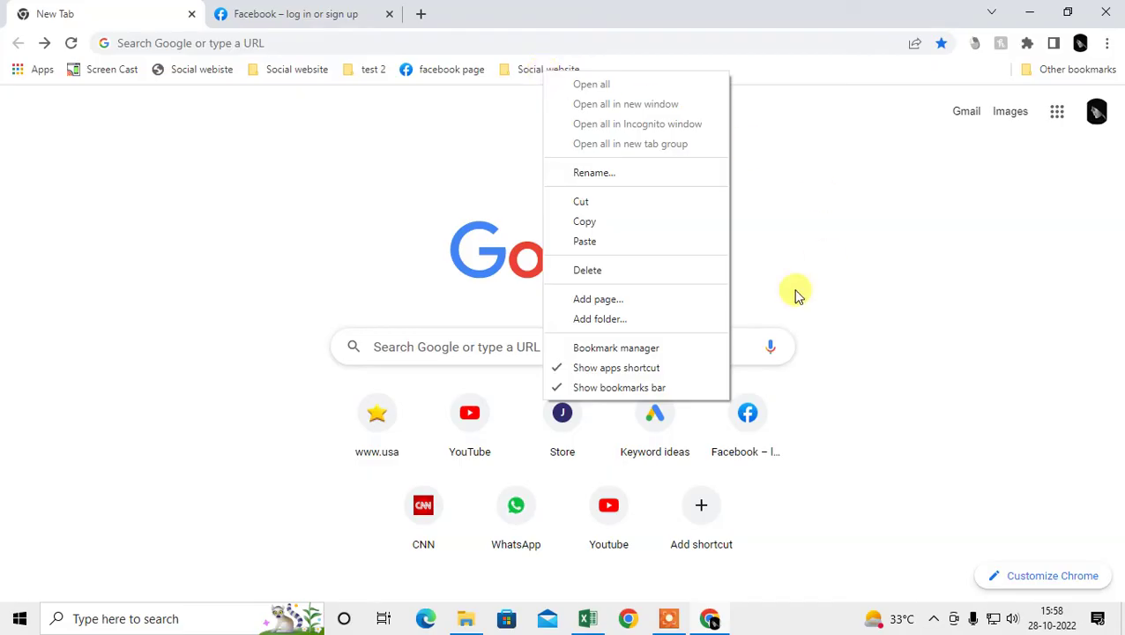
pyautogui.click(487, 250)
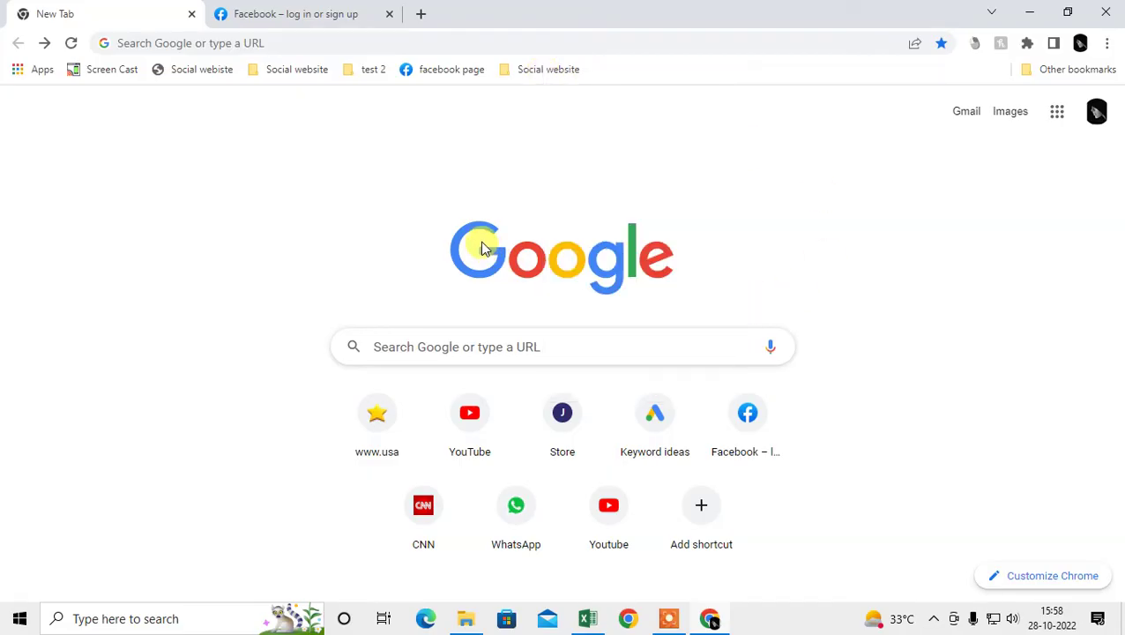
pyautogui.rightClick(534, 75)
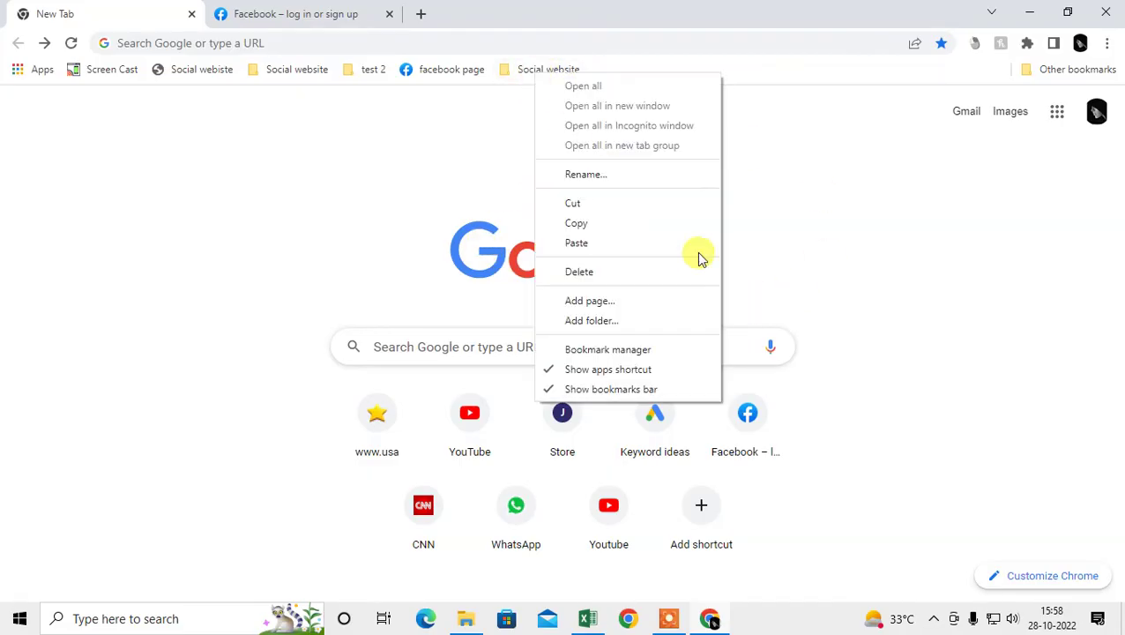
pyautogui.click(575, 304)
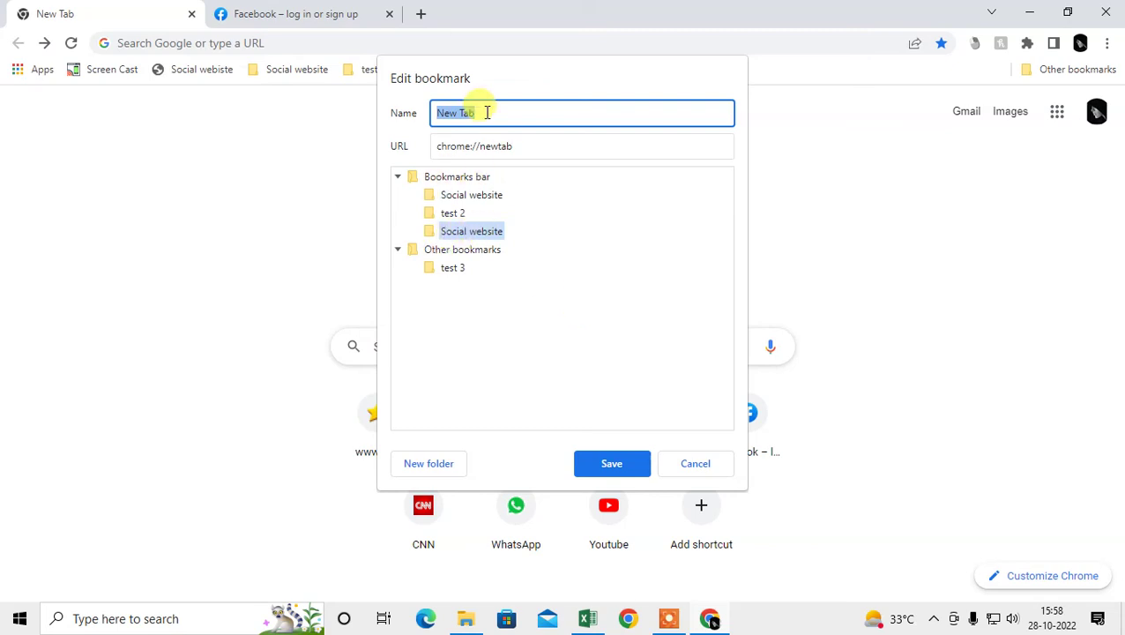
pyautogui.click(515, 113)
pyautogui.hotkey('ctrl', 'a')
pyautogui.write('fa')
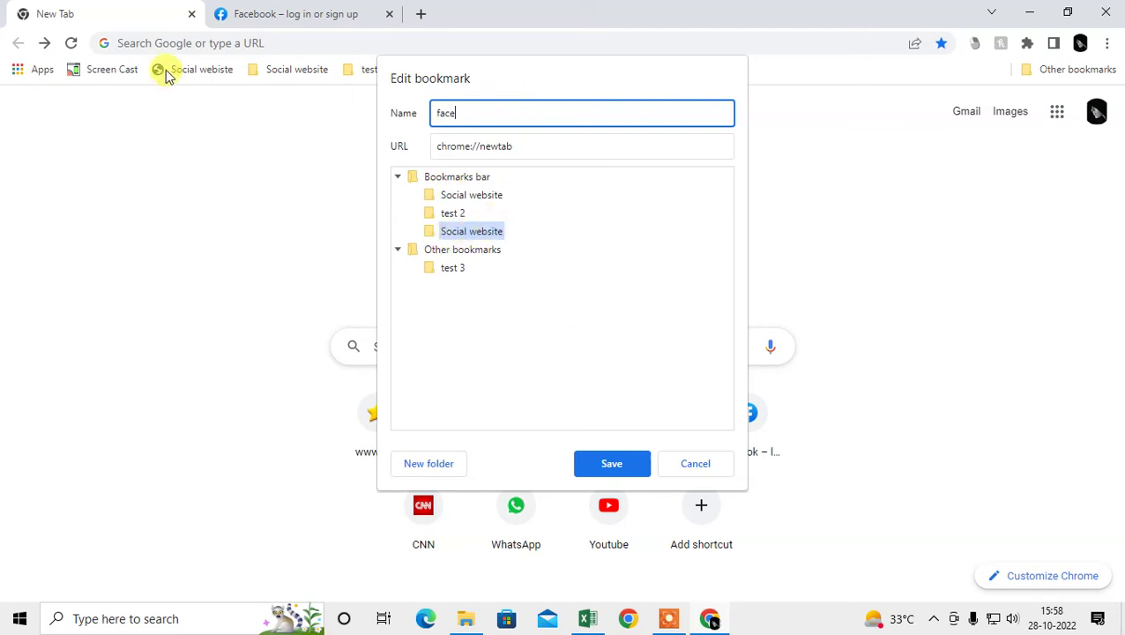
pyautogui.press('Tab')
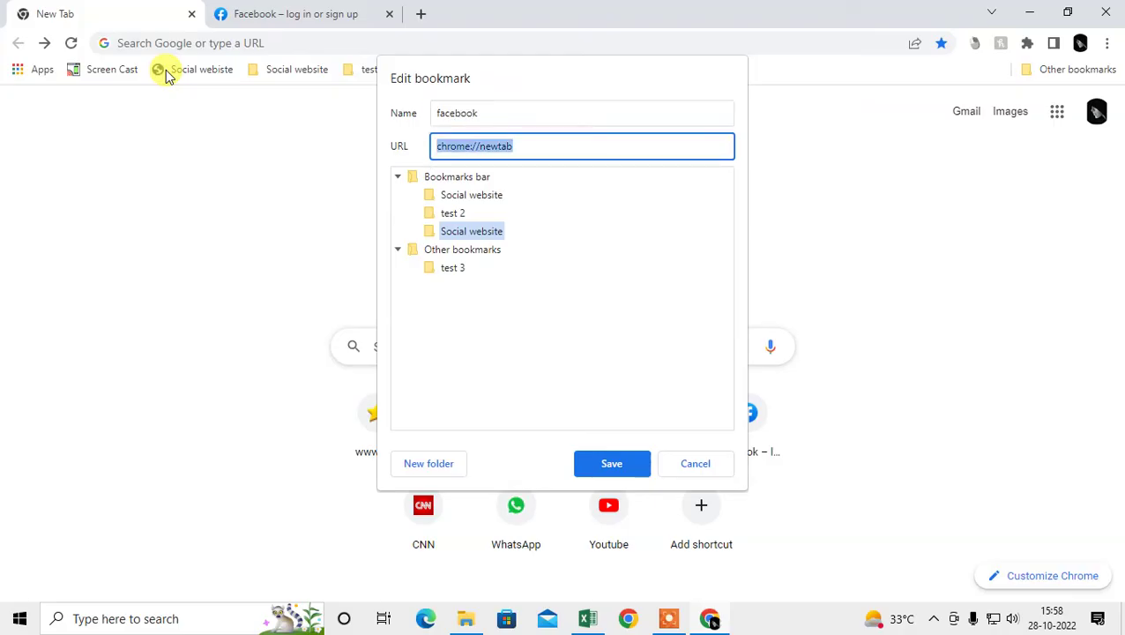
pyautogui.write('https://www.facebook.com/')
pyautogui.click(633, 469)
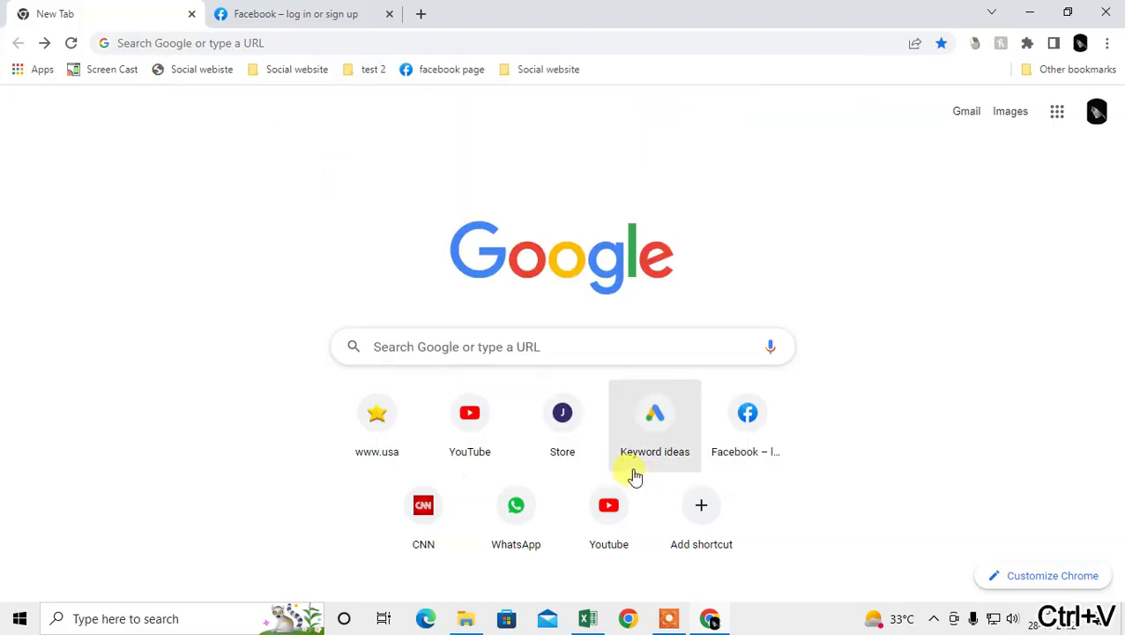
# Step: Open the facebook bookmark from the new Social website folder, check the folder's contents again and return to a new tab page
pyautogui.click(534, 71)
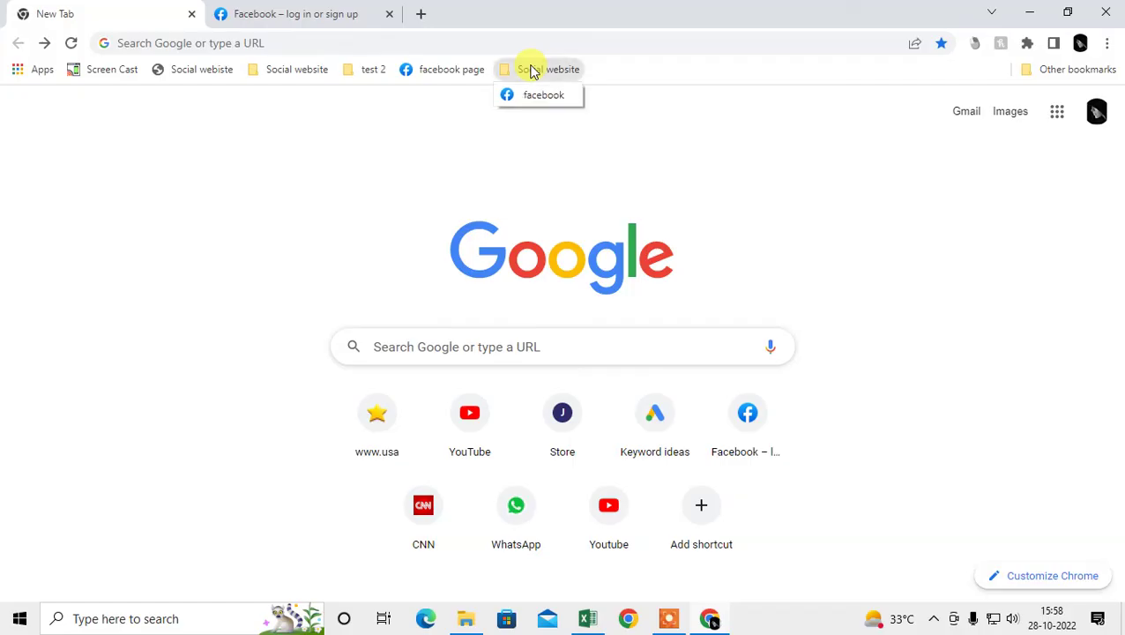
pyautogui.click(545, 74)
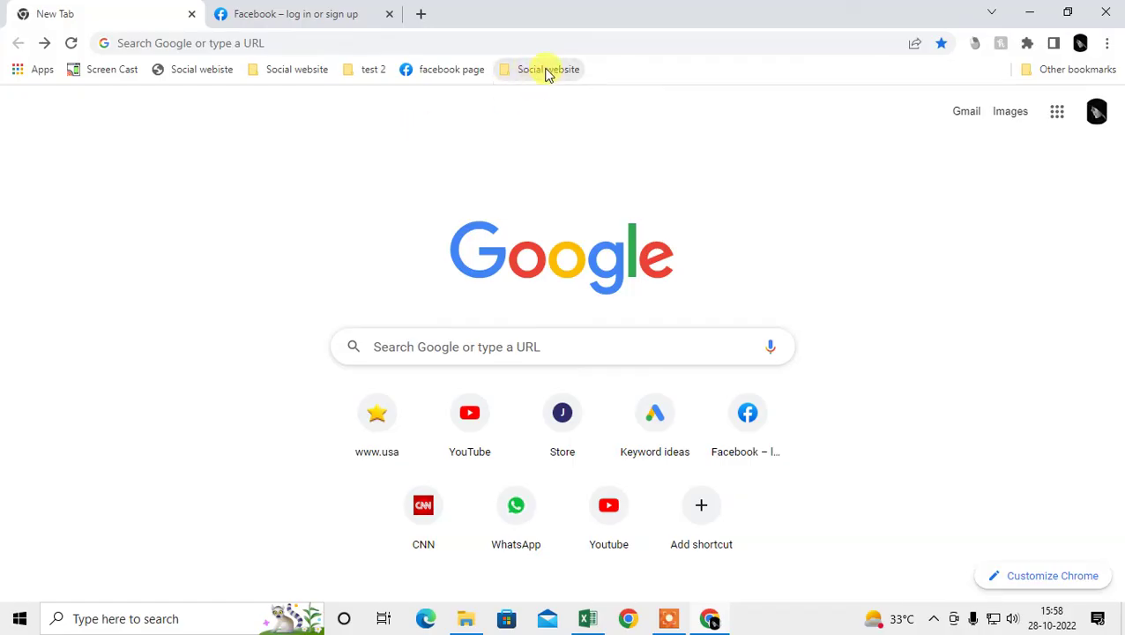
pyautogui.click(547, 74)
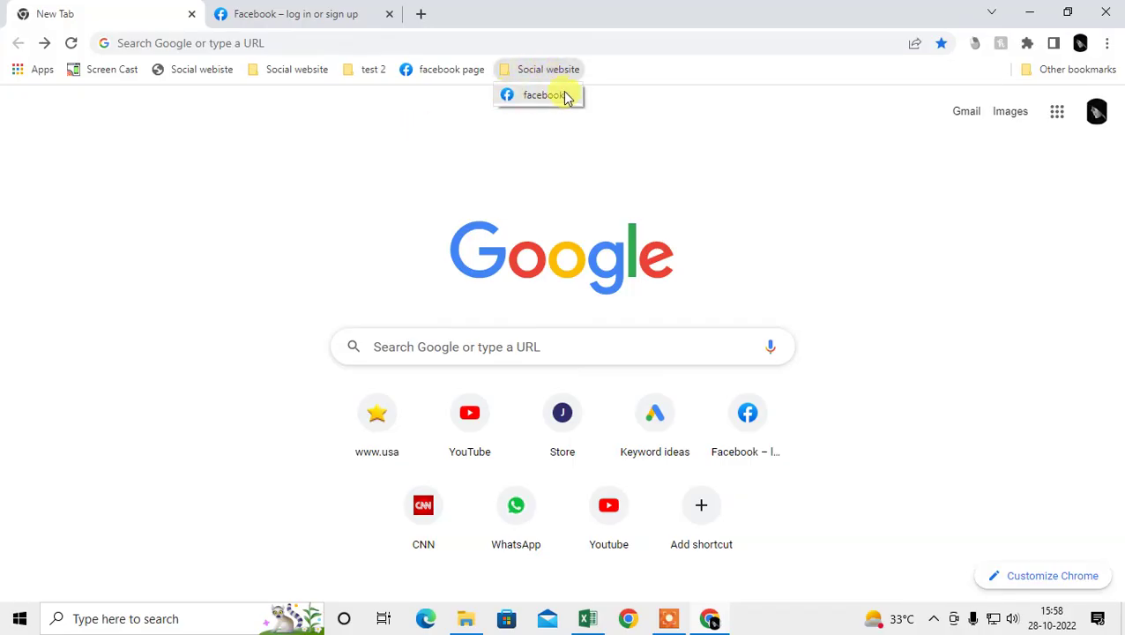
pyautogui.click(543, 95)
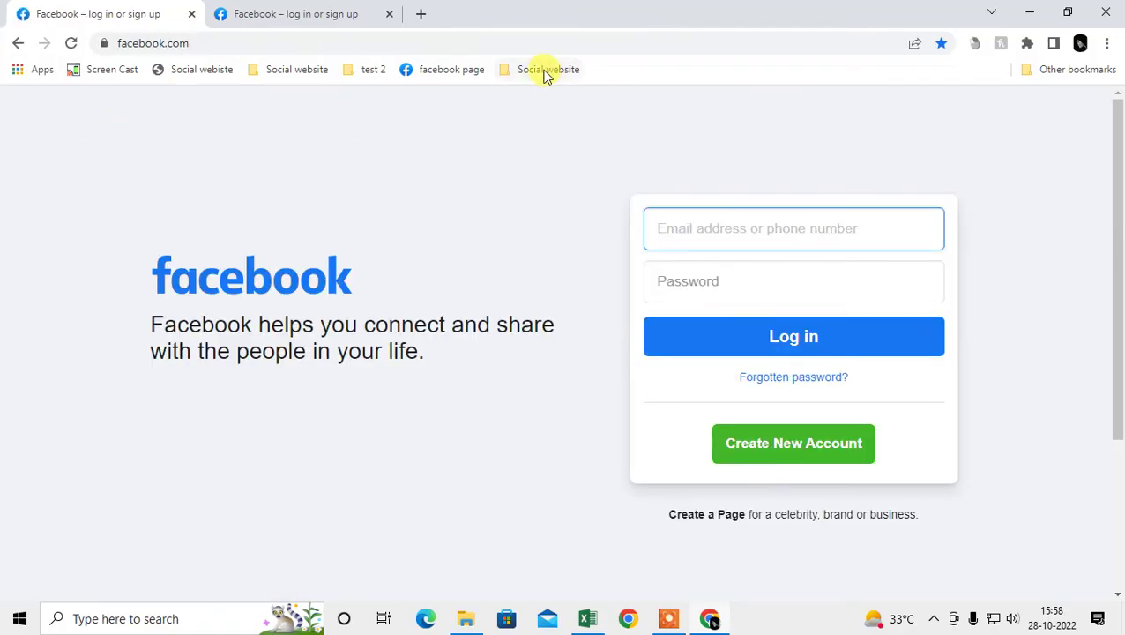
pyautogui.click(545, 75)
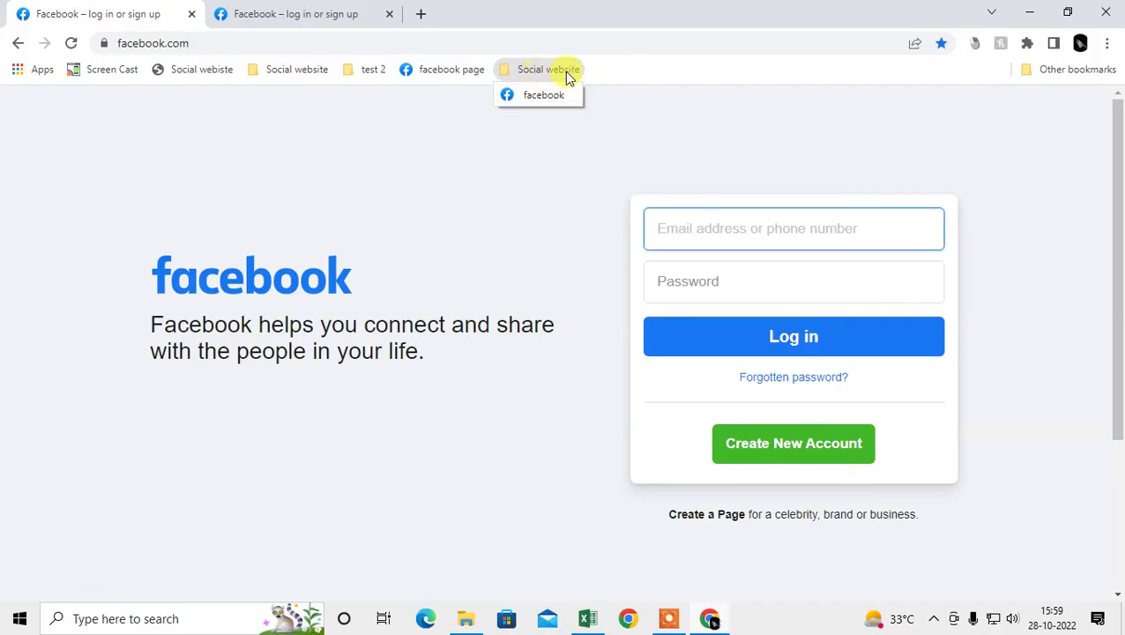
pyautogui.click(729, 71)
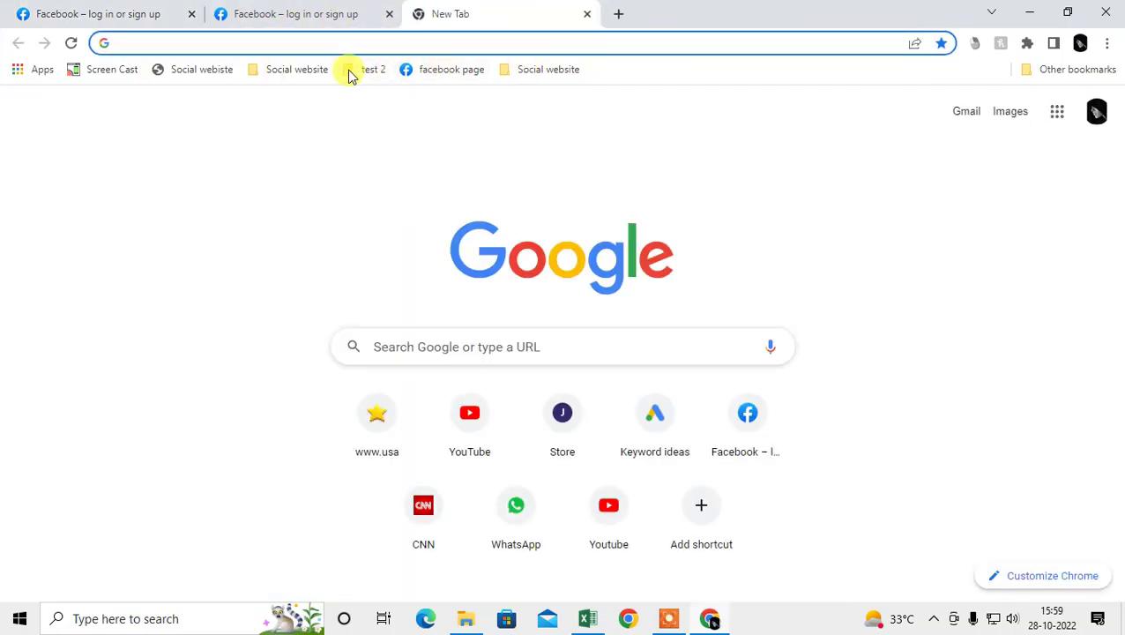
pyautogui.click(288, 284)
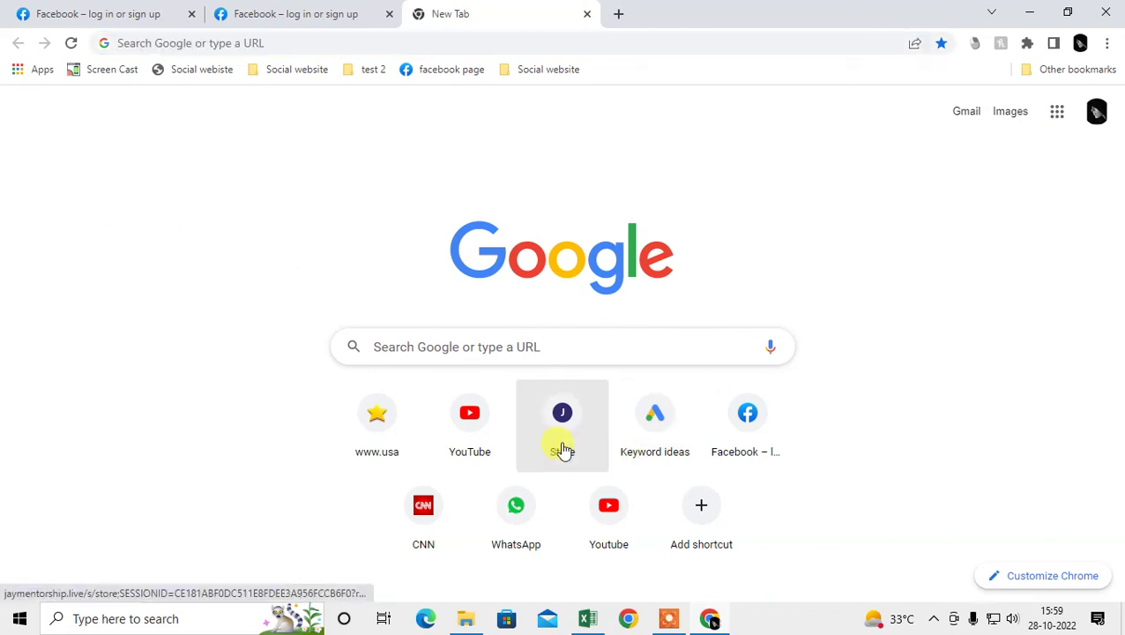